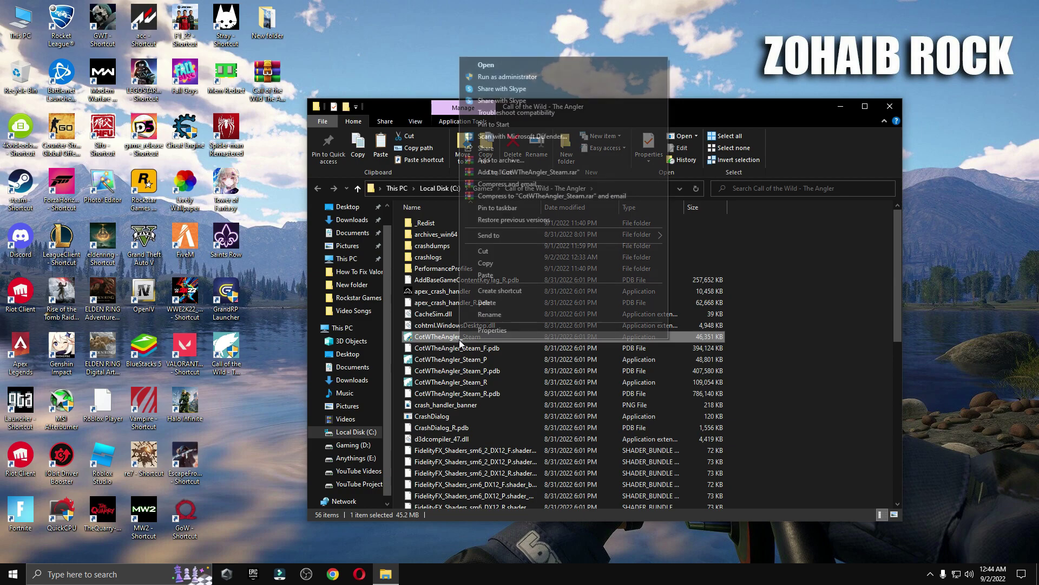
Override high DPI scaling for CotWTheAngler_Steam in its compatibility properties, with scaling performed by Application, and close the game folder.
left_click(473, 334)
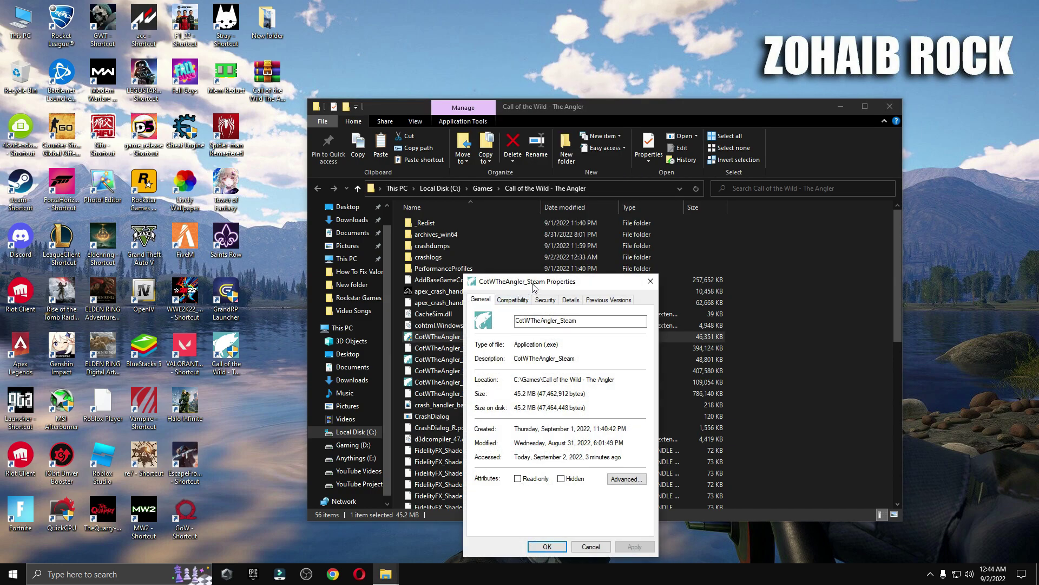
left_click_drag(534, 287, 515, 231)
left_click(493, 244)
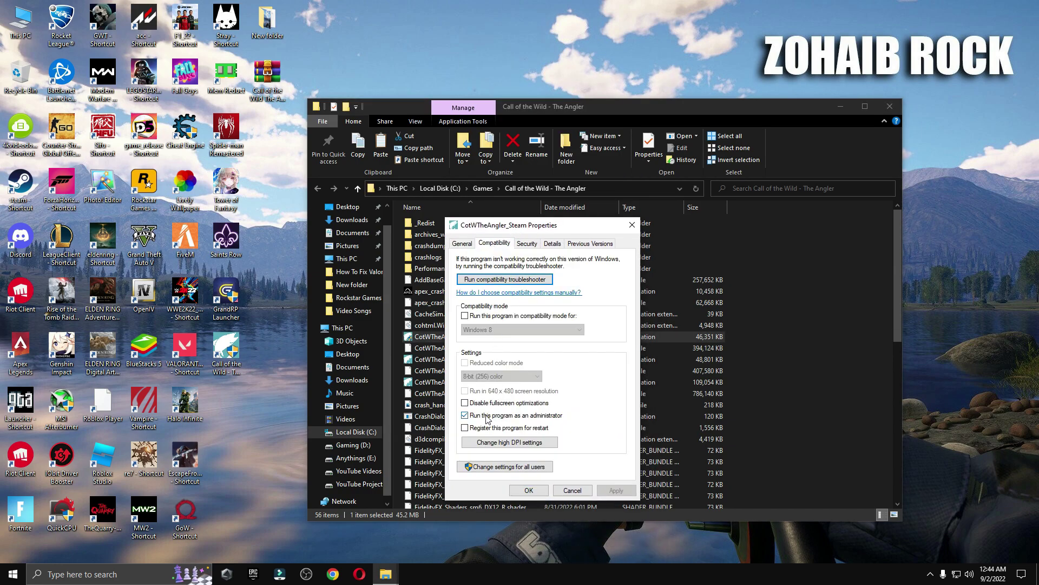
left_click(523, 443)
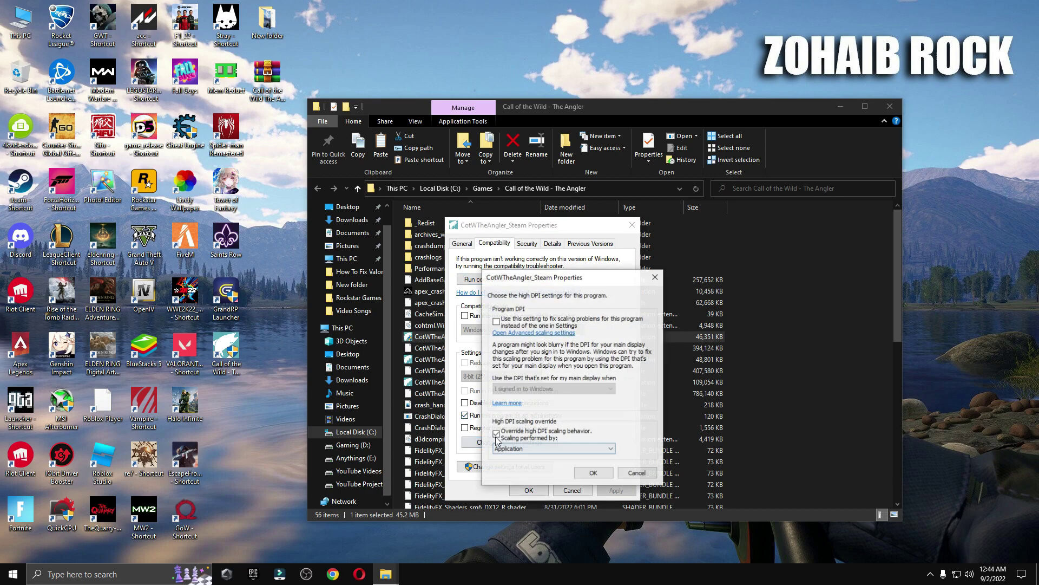
left_click(496, 434)
left_click(552, 449)
left_click(536, 459)
left_click(593, 473)
left_click(616, 490)
left_click(528, 490)
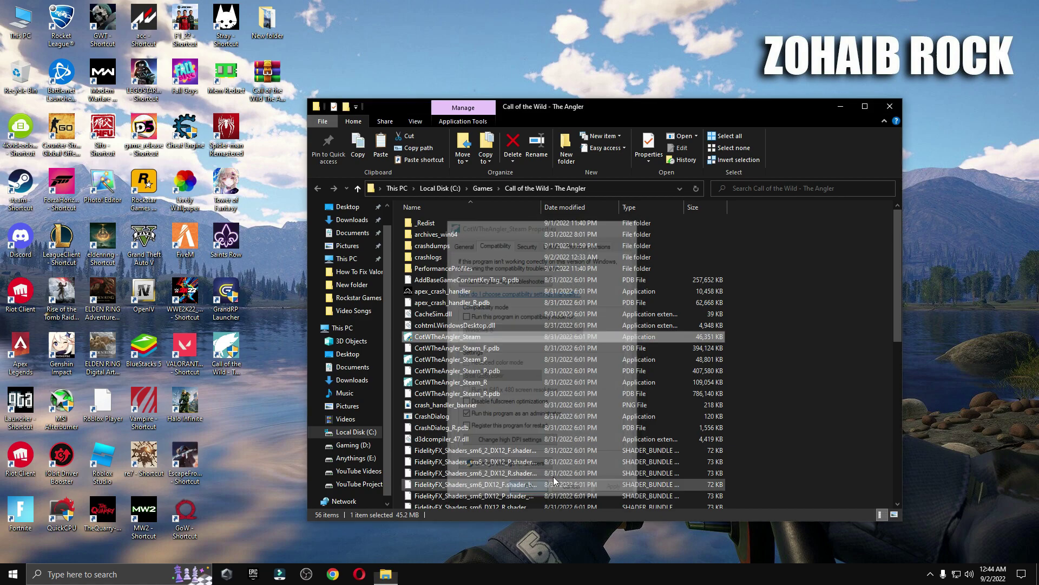
left_click(890, 106)
Extract the Call of the Wild The Angler FPS BOOST pack archive onto the desktop and move the archive to the Recycle Bin.
left_click_drag(267, 76, 552, 184)
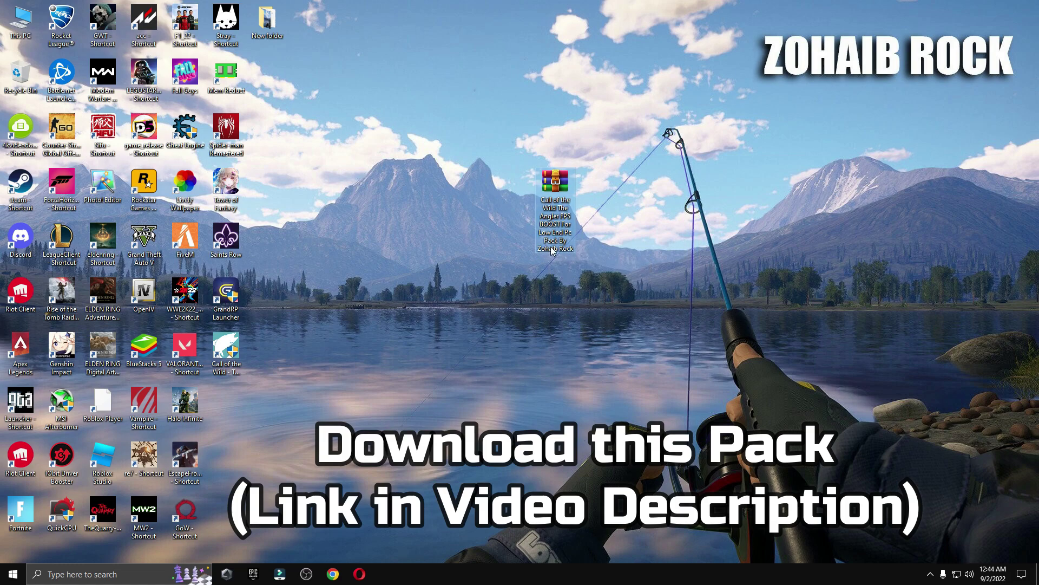
right_click(543, 198)
left_click(593, 265)
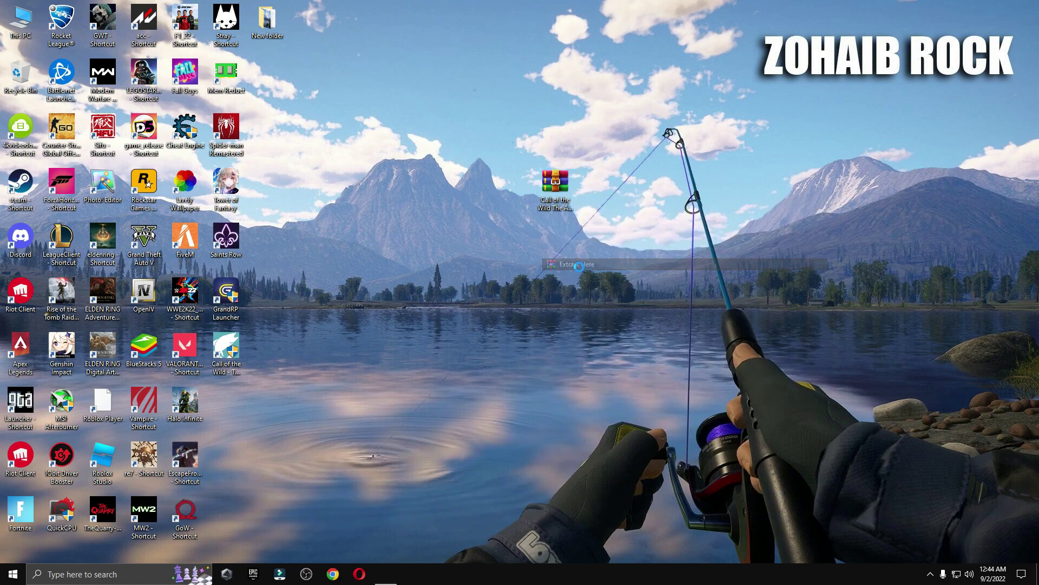
left_click_drag(235, 407, 18, 81)
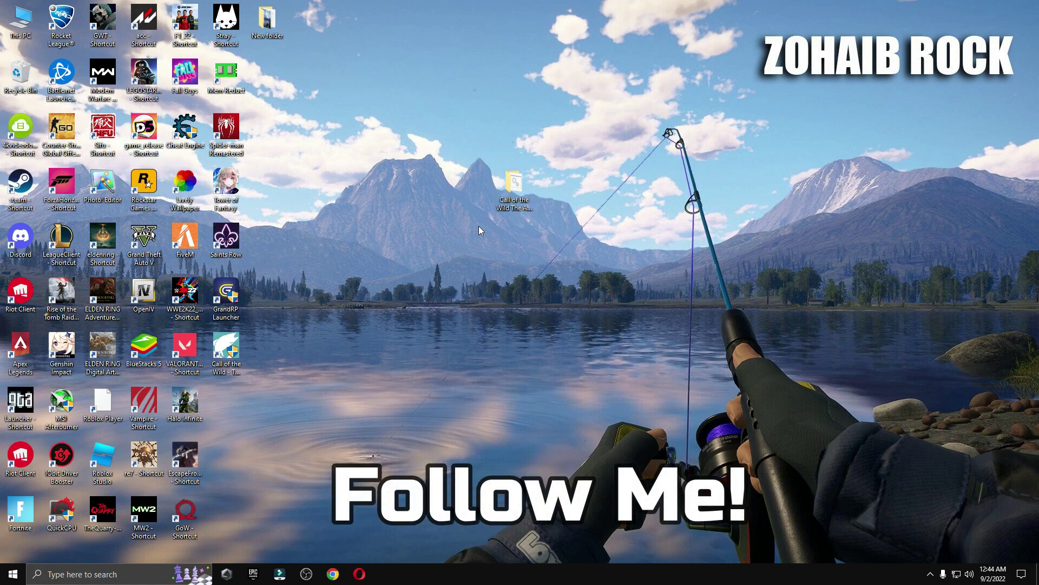
Open the 0 Start folder of the extracted pack and launch the Create A Restore Point shortcut.
double_click(514, 227)
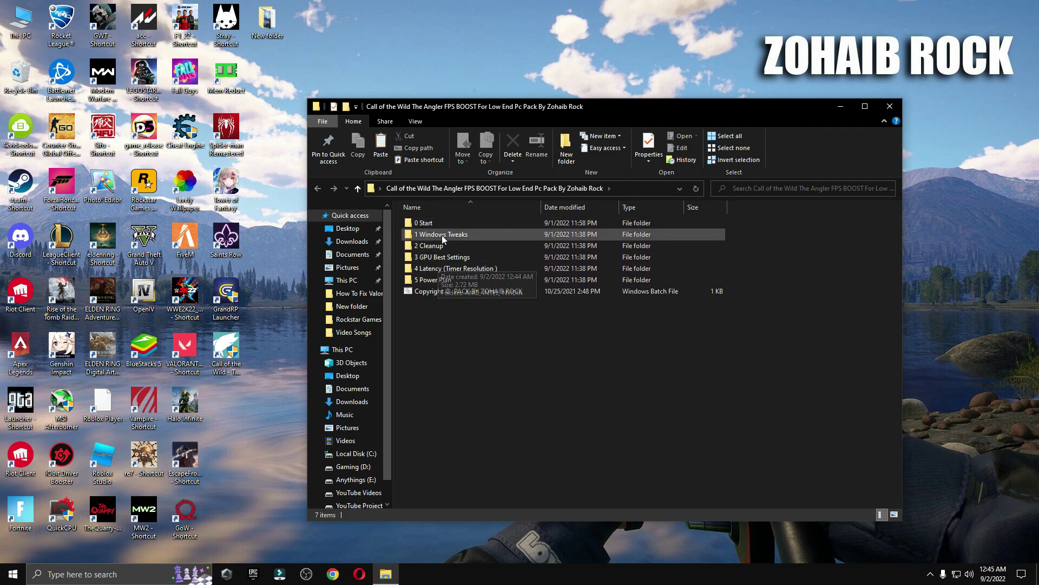
double_click(434, 223)
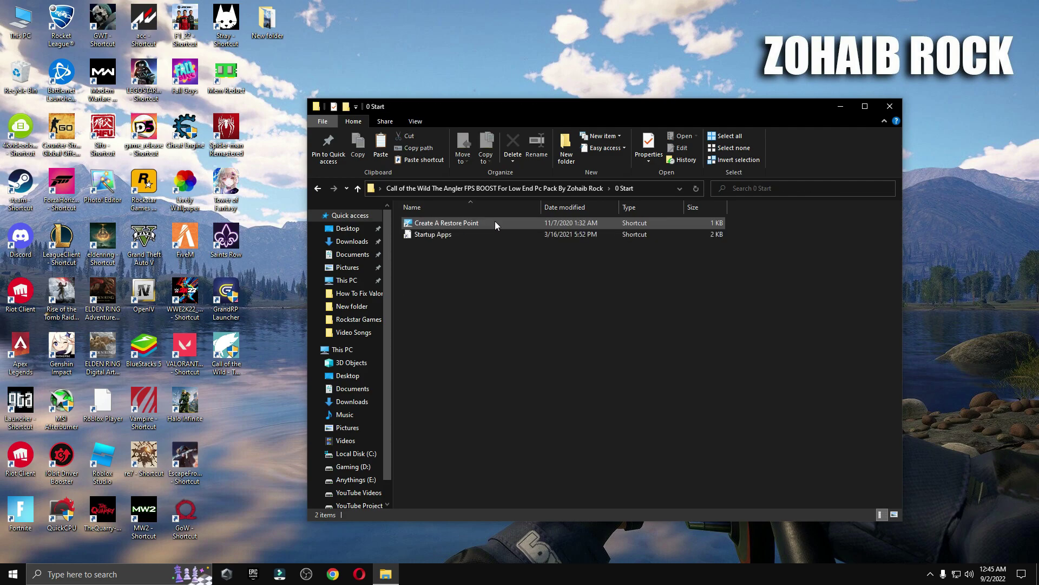
double_click(462, 223)
left_click(889, 106)
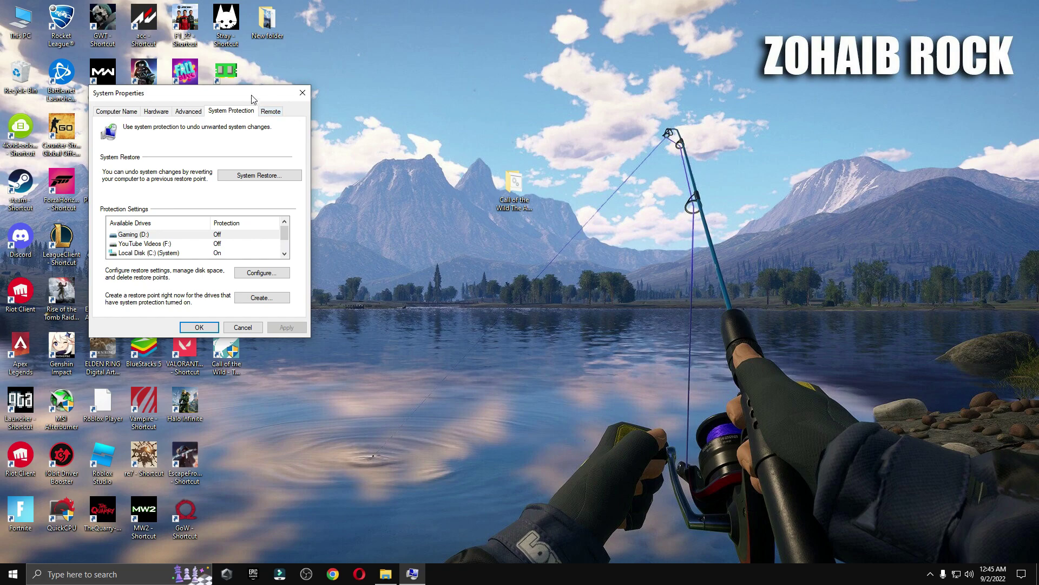
Configure Local Disk (C:) with system protection turned on.
left_click_drag(223, 95, 536, 109)
left_click(474, 265)
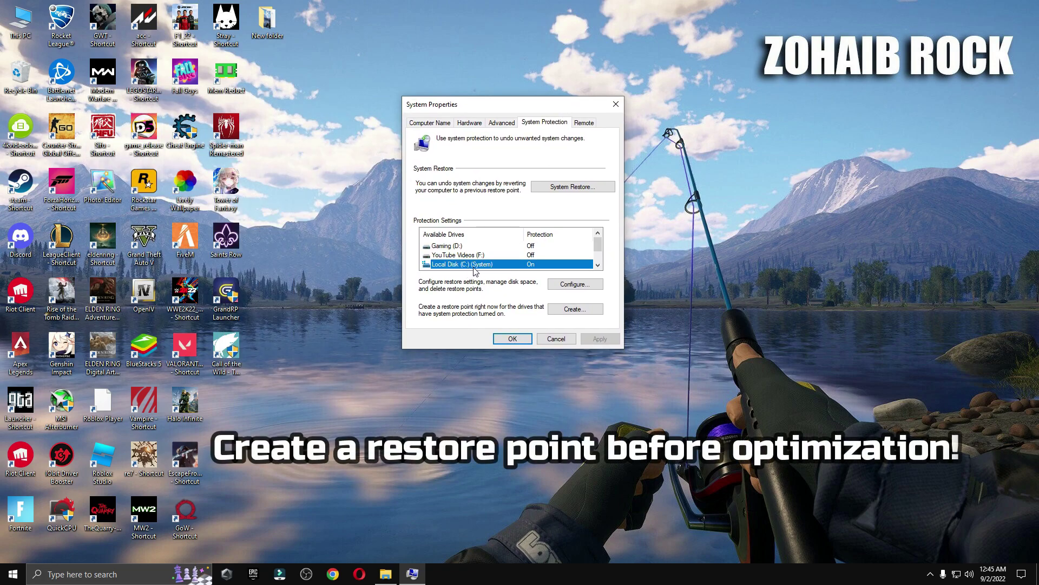
left_click(573, 286)
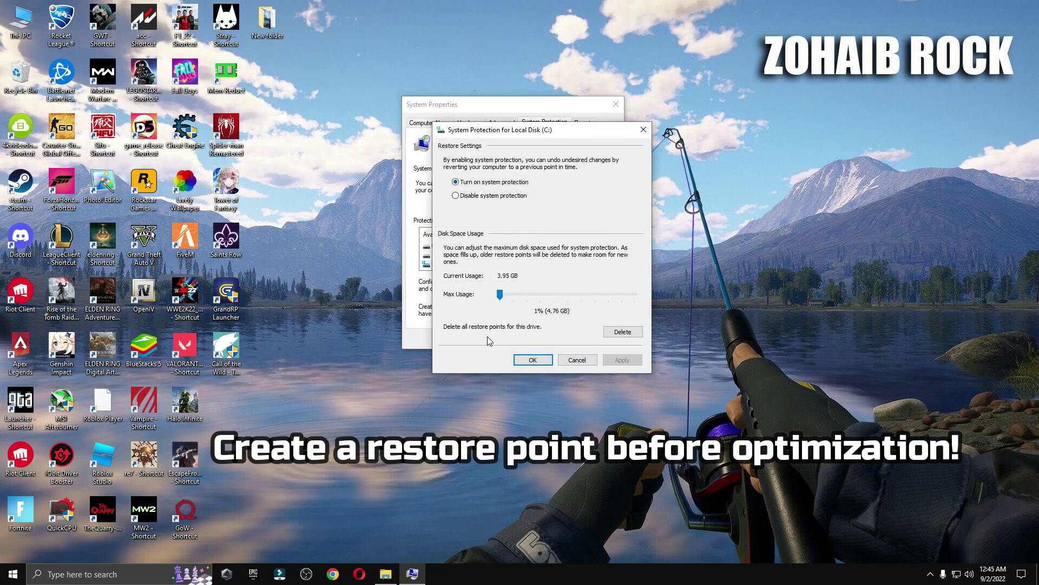
left_click(538, 359)
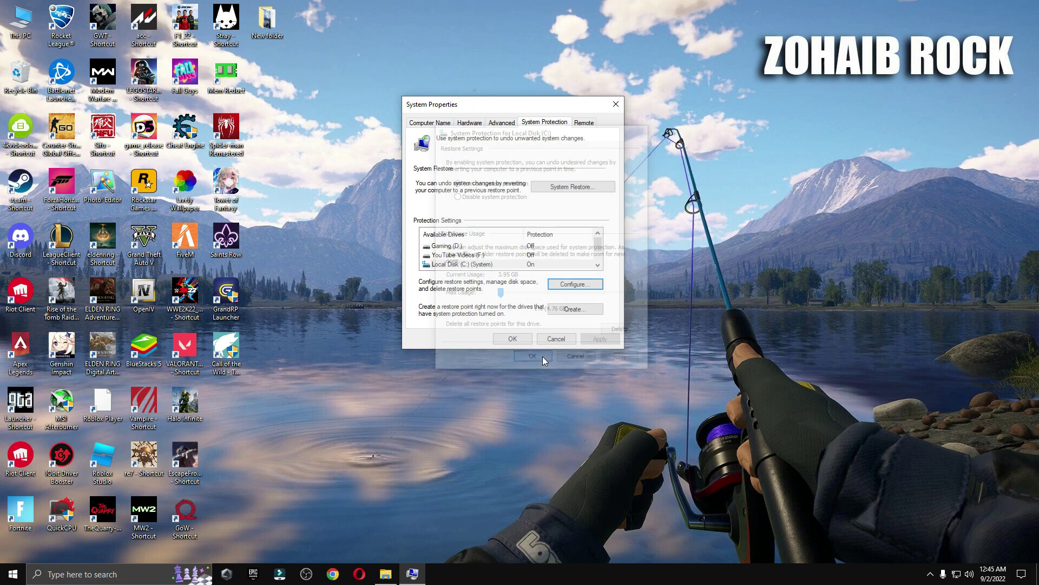
Create a restore point described as "Call of the wild the angler optimization" and close the system properties.
left_click(583, 313)
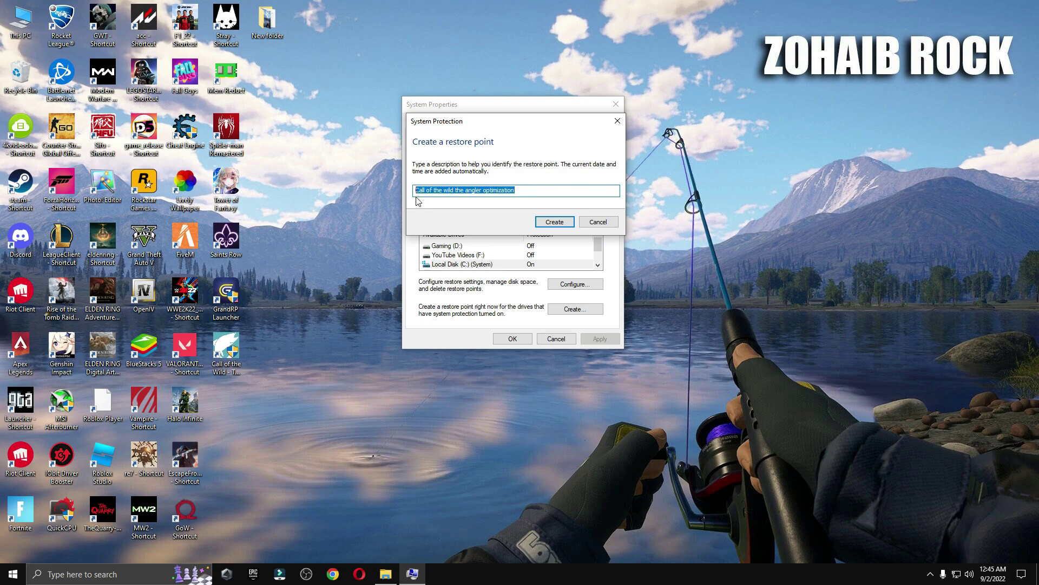
left_click(552, 222)
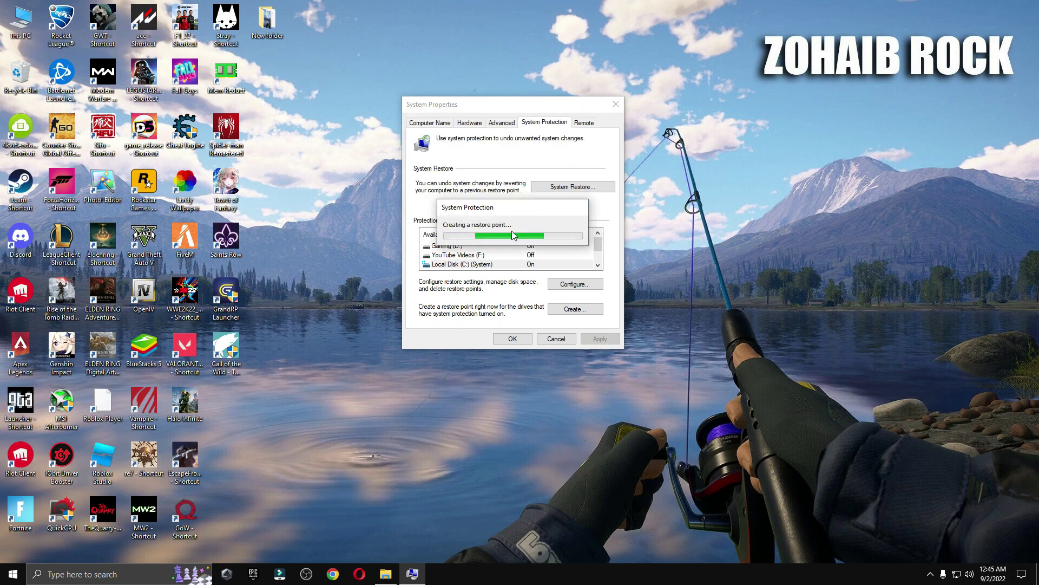
left_click(577, 230)
left_click(512, 339)
Launch the Startup Apps shortcut from the 0 Start folder to open the list of startup programs.
left_click(386, 574)
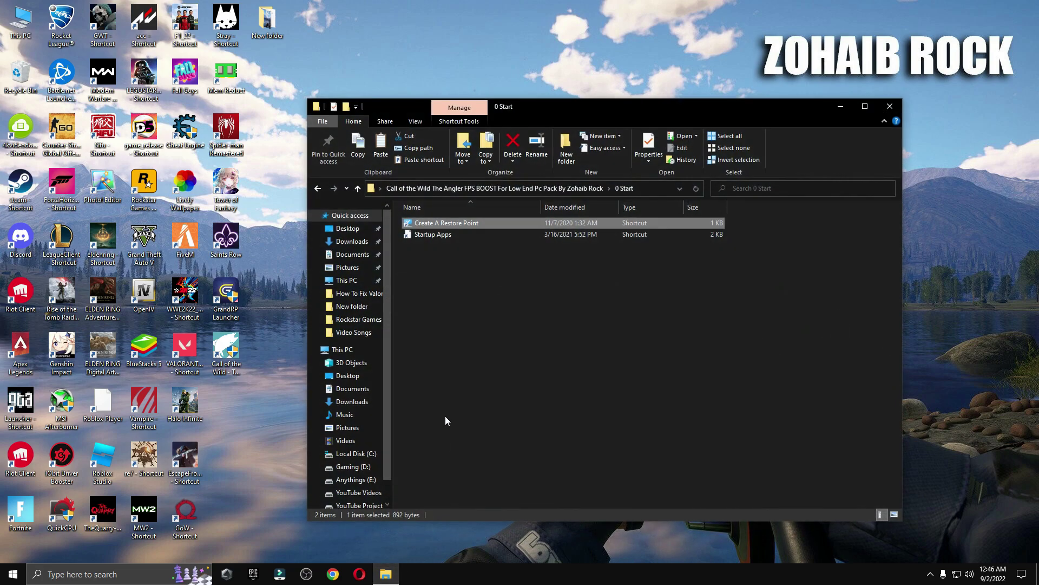
double_click(435, 235)
left_click(841, 106)
left_click_drag(610, 176, 609, 116)
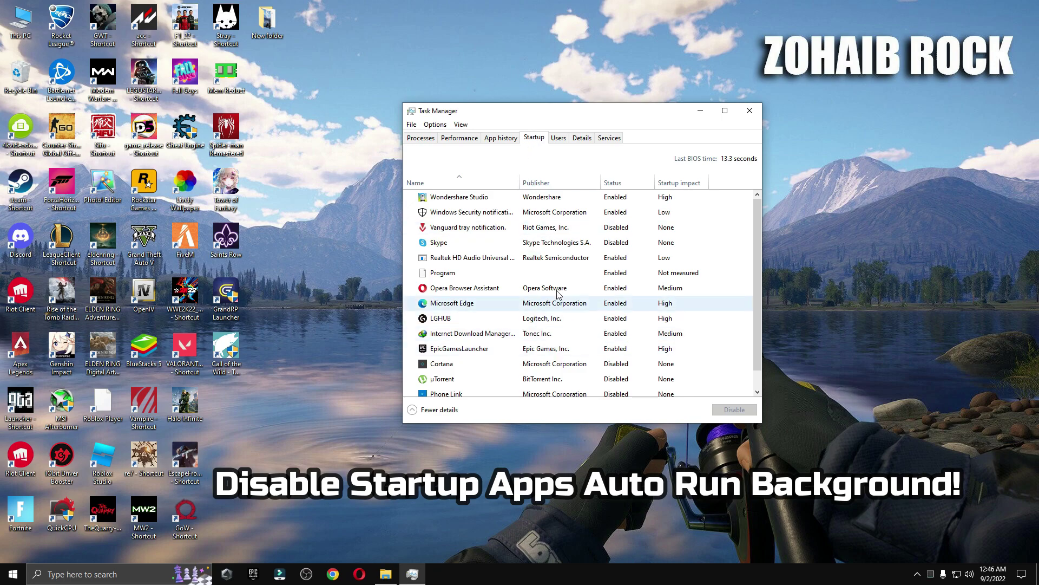
Enable the startup entry Skype at the end of the list, and disable it again.
scroll(559, 322, "down", 1)
left_click(452, 390)
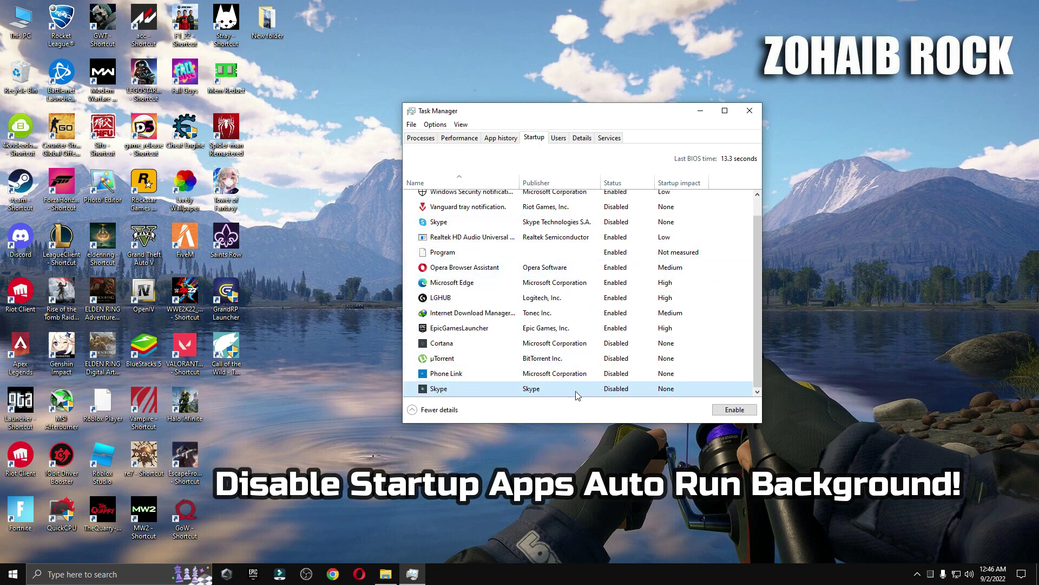
left_click(733, 411)
left_click(731, 413)
Check the startup status of Phone Link, µTorrent, Cortana, Skype and Vanguard tray notification, and close Task Manager.
left_click(494, 372)
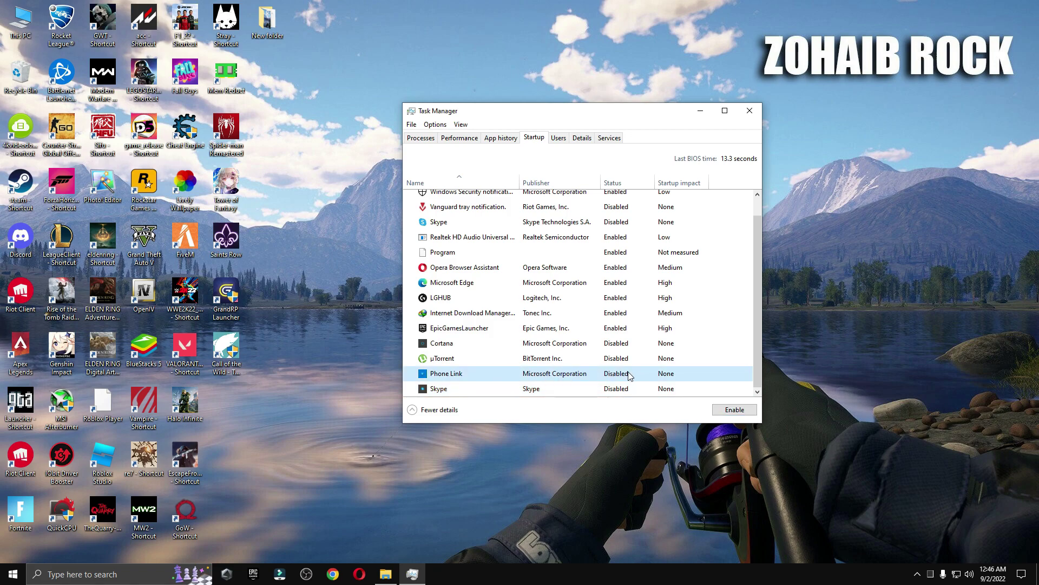
left_click(484, 359)
left_click(626, 350)
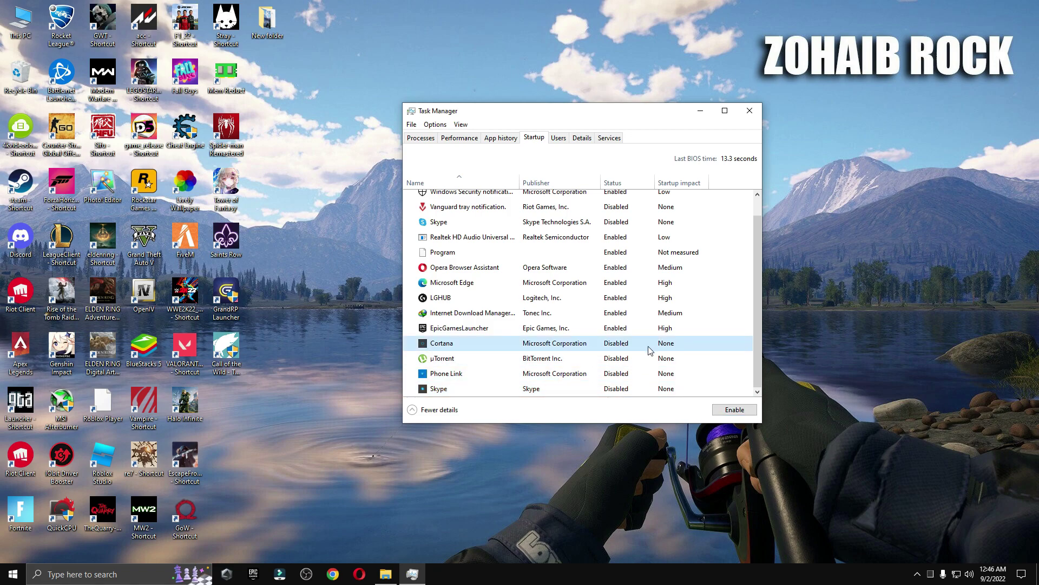
scroll(652, 348, "up", 1)
left_click(649, 245)
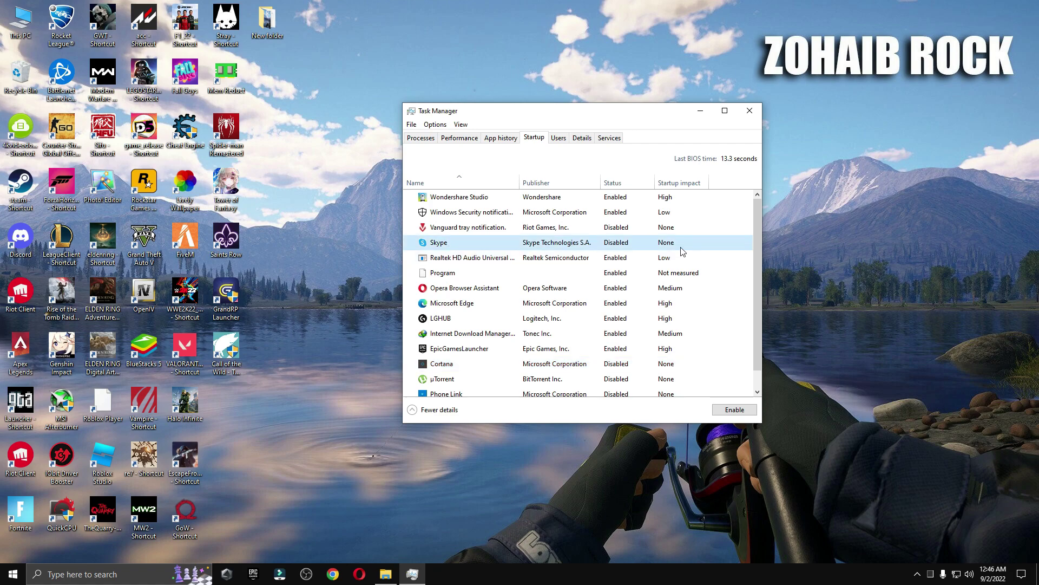
left_click(513, 230)
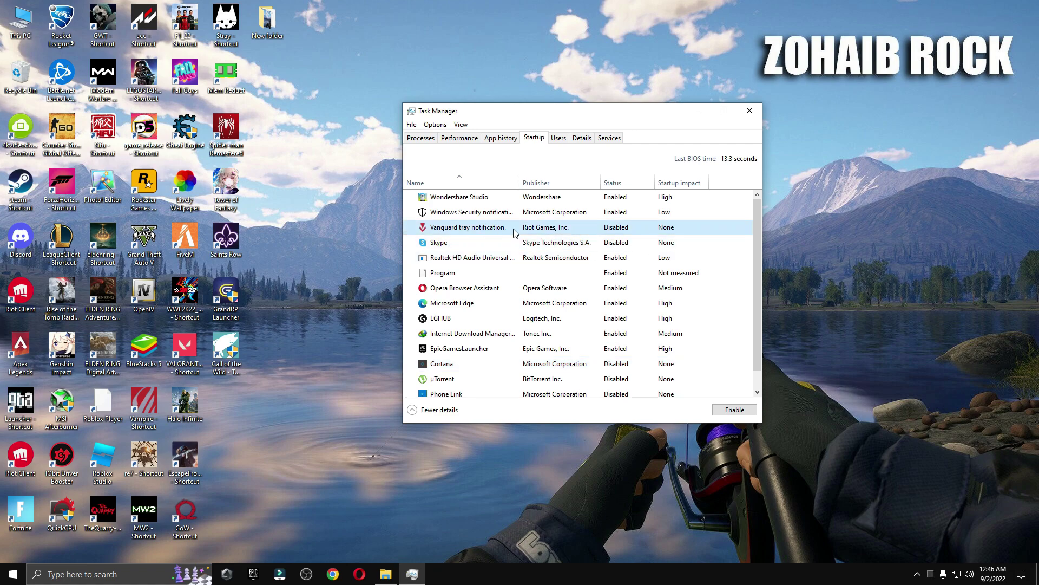
left_click(750, 111)
Return to the optimization pack's main folder and open the 1 Windows Tweaks folder.
left_click(393, 579)
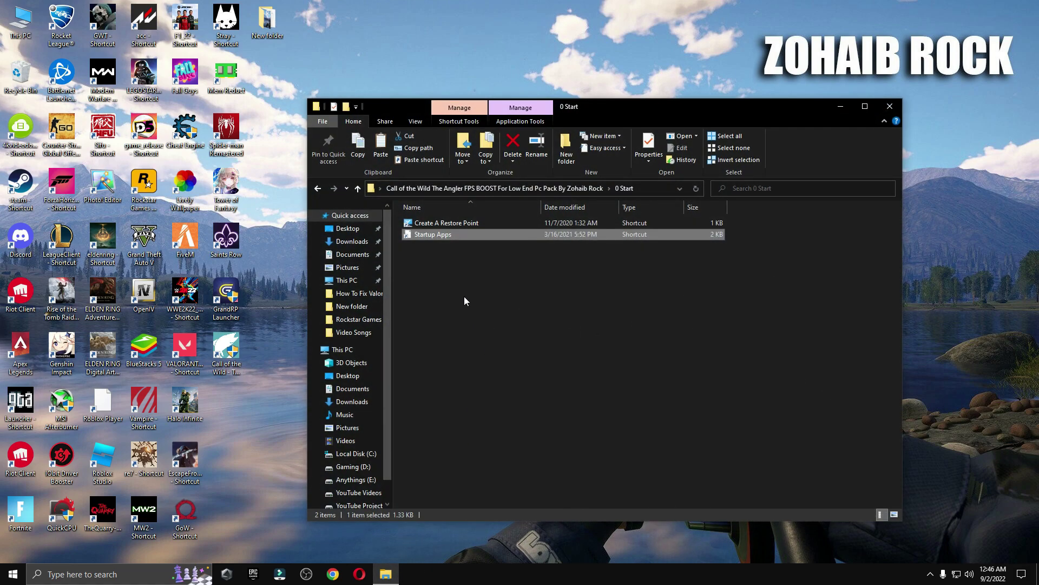
left_click(318, 189)
left_click(464, 236)
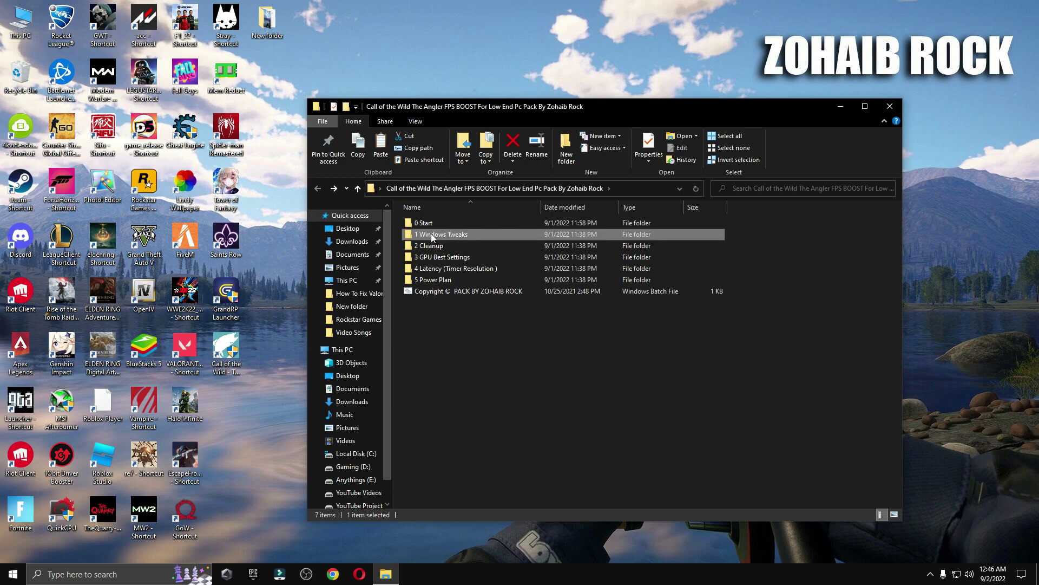
double_click(466, 238)
key("super")
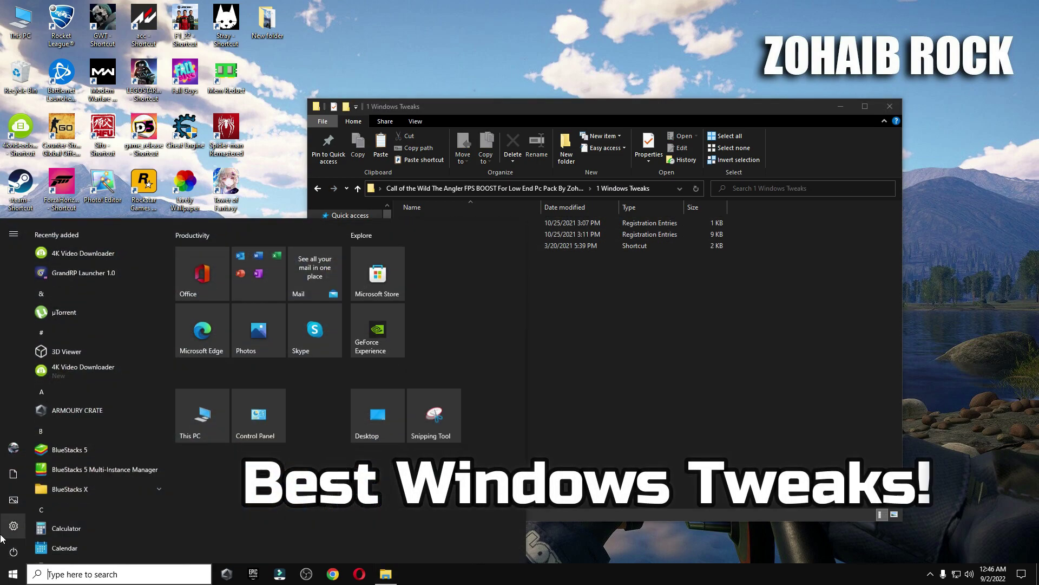
left_click(78, 520)
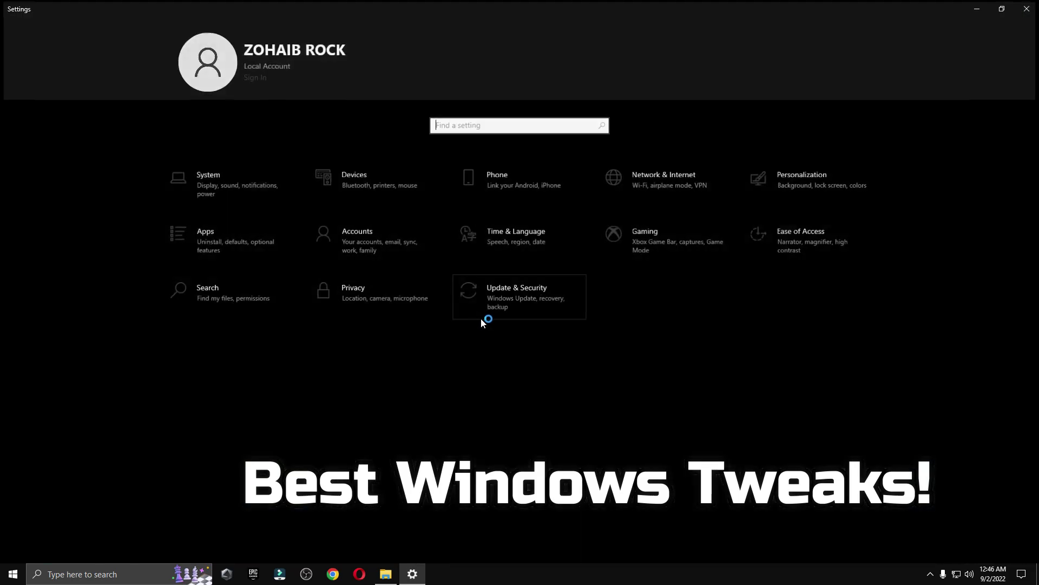
left_click(1026, 9)
Merge the OPTIMIZE Windows Settings (Registry) file into the registry.
double_click(511, 235)
left_click(460, 355)
left_click(600, 307)
left_click(643, 290)
Merge the Disable Power Throttling (Registry) file into the registry.
key("Up")
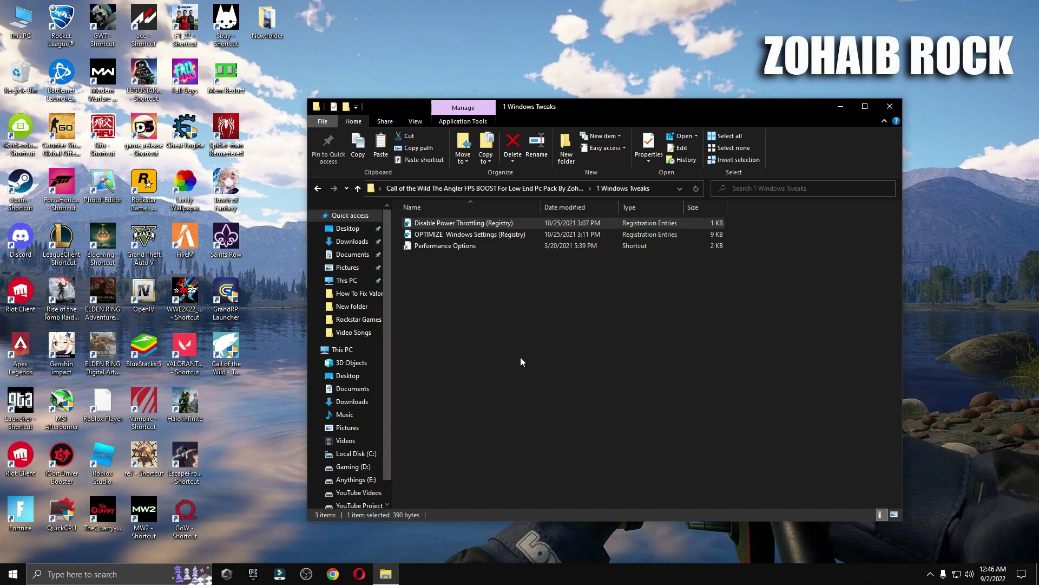
key("Return")
left_click(601, 303)
left_click(628, 291)
Check in Performance Options that visual effects use Adjust for best performance, and close the dialog.
left_click(454, 245)
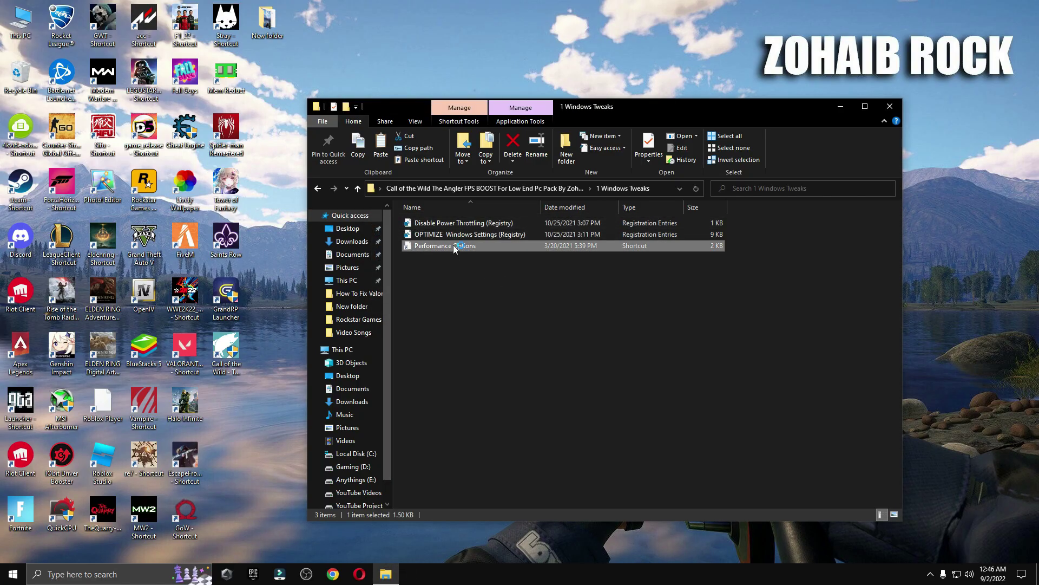
double_click(453, 245)
left_click_drag(295, 118, 551, 102)
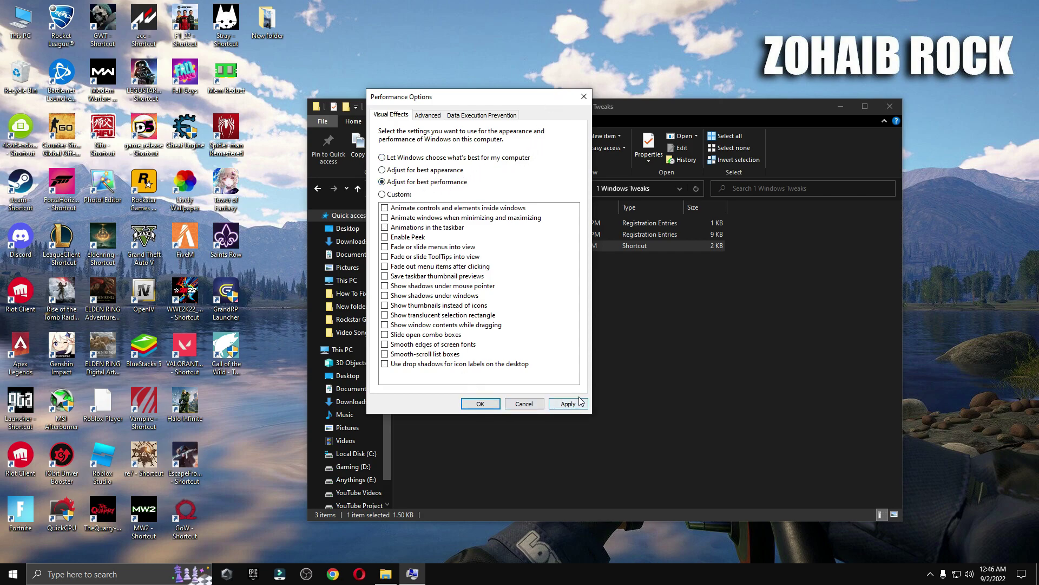
left_click(522, 407)
Open the pack's 2 Cleanup folder and run the delete scripts for prefetch files, temporary files and the one listed after them.
left_click(318, 190)
double_click(430, 234)
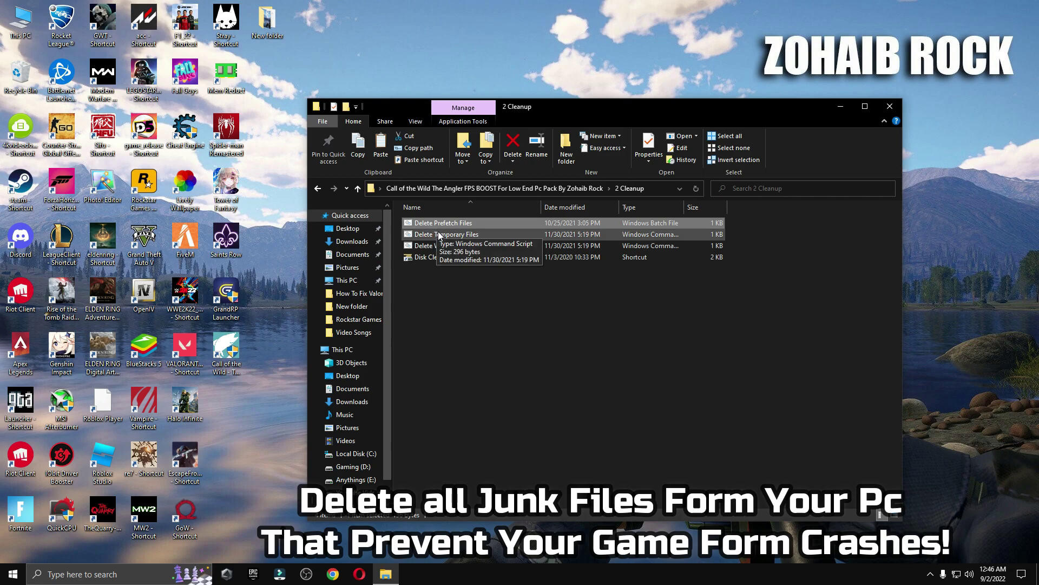
double_click(436, 235)
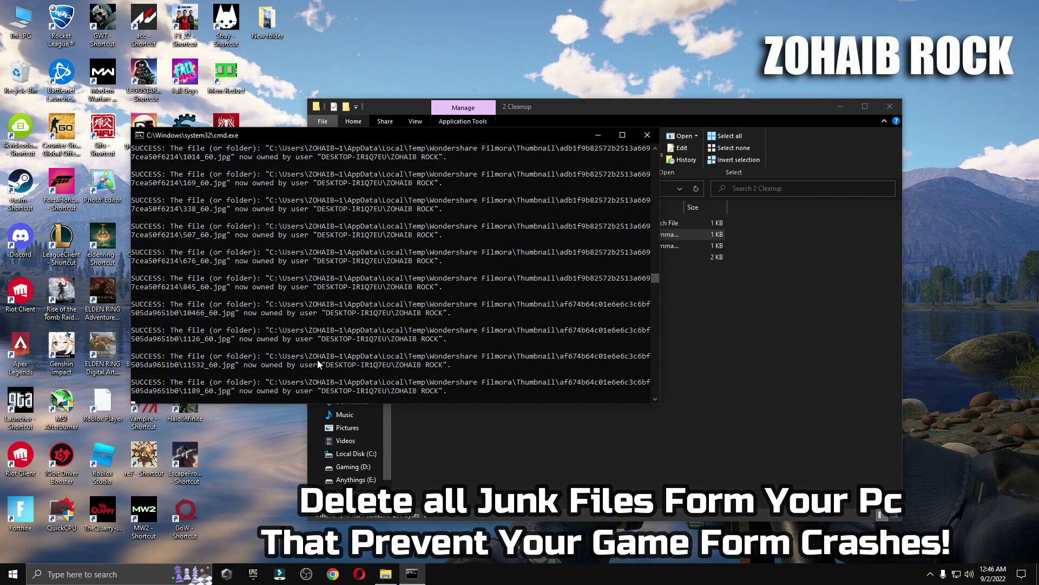
key("Return")
double_click(429, 249)
key("Return")
Launch the Disk Cleanup shortcut from the 2 Cleanup folder and start it for drive C:.
key("Down")
key("Return")
left_click(889, 106)
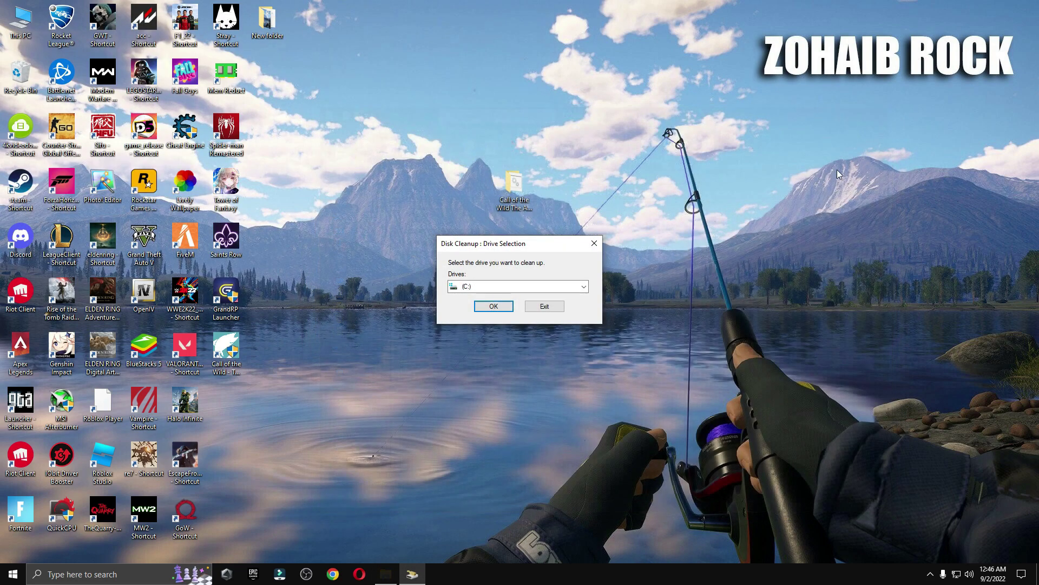
left_click(508, 308)
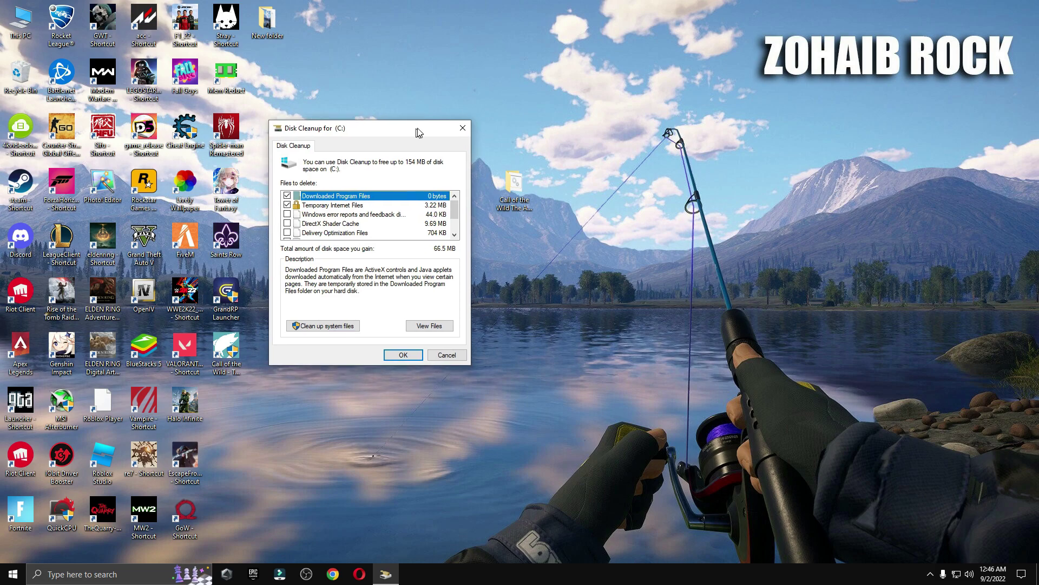
Select every file category in Disk Cleanup for drive C: and confirm permanent deletion of the files.
left_click_drag(414, 135, 434, 118)
left_click(305, 209)
scroll(311, 219, "down", 1)
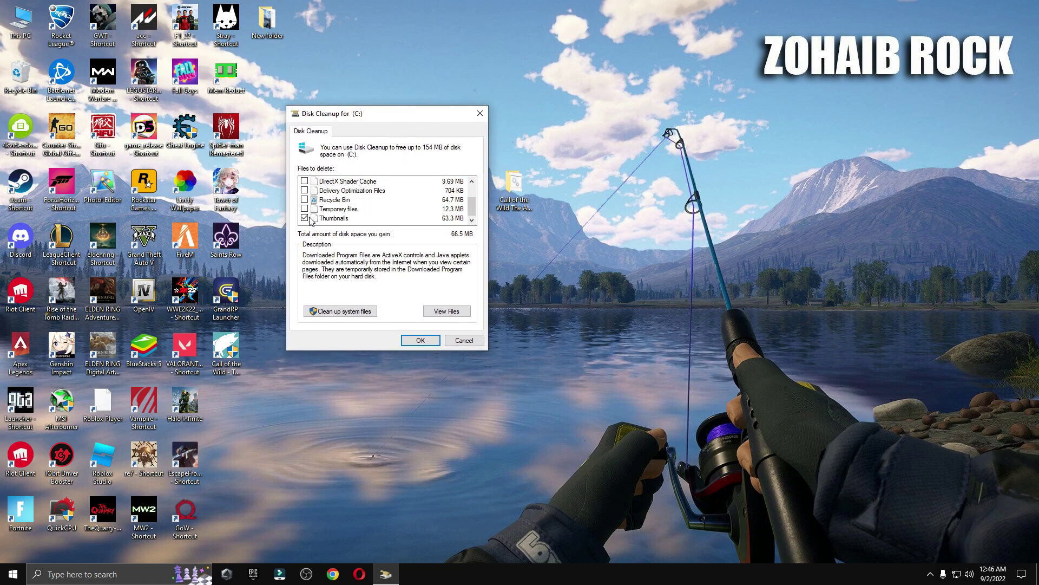
left_click(305, 181)
scroll(323, 215, "up", 1)
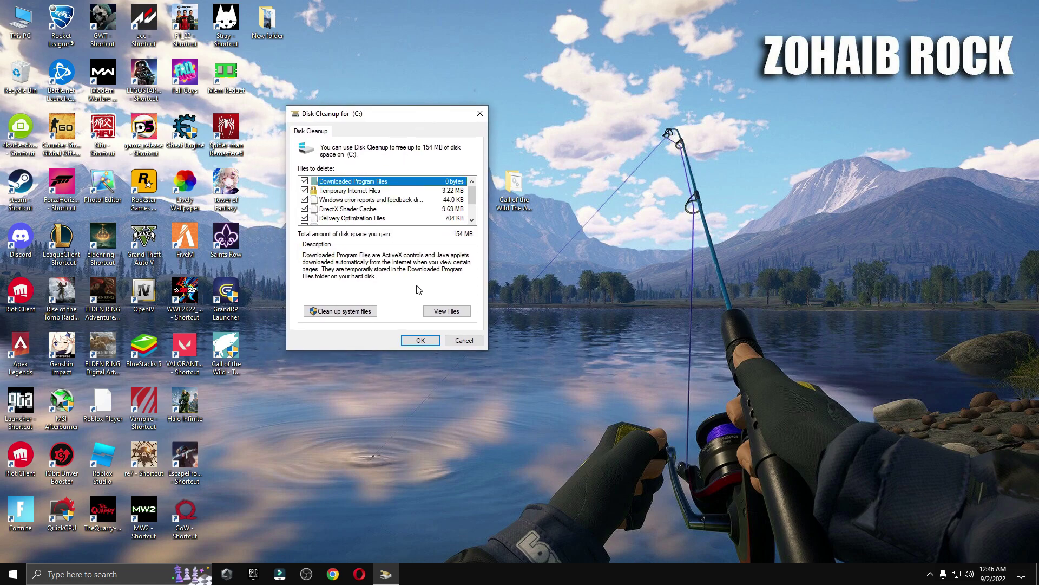
left_click(421, 340)
left_click(536, 296)
left_click_drag(518, 255, 538, 246)
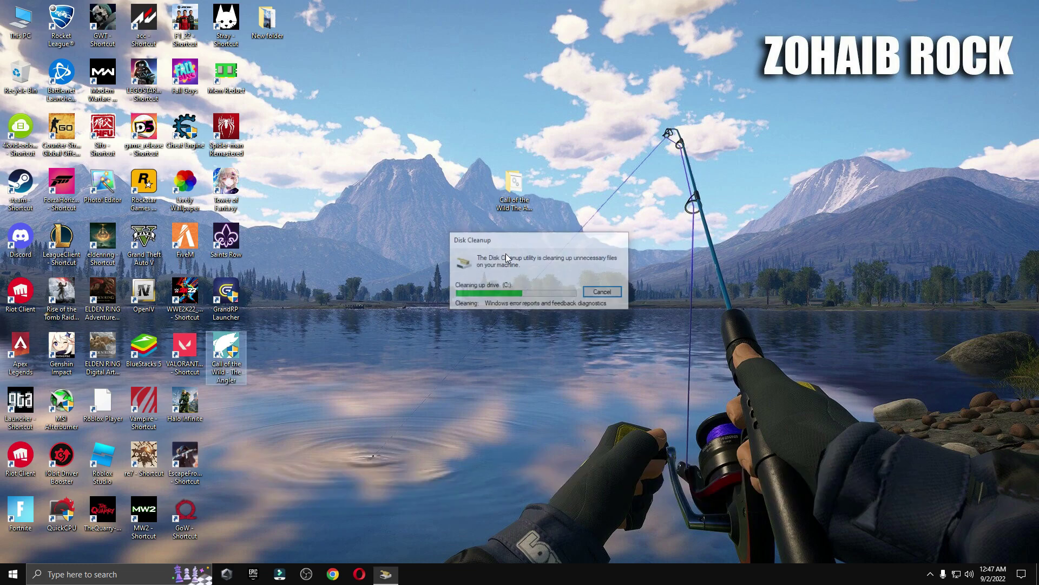
Open the pack's 3 GPU Best Settings folder and show its vendor subfolders as large thumbnails.
double_click(514, 189)
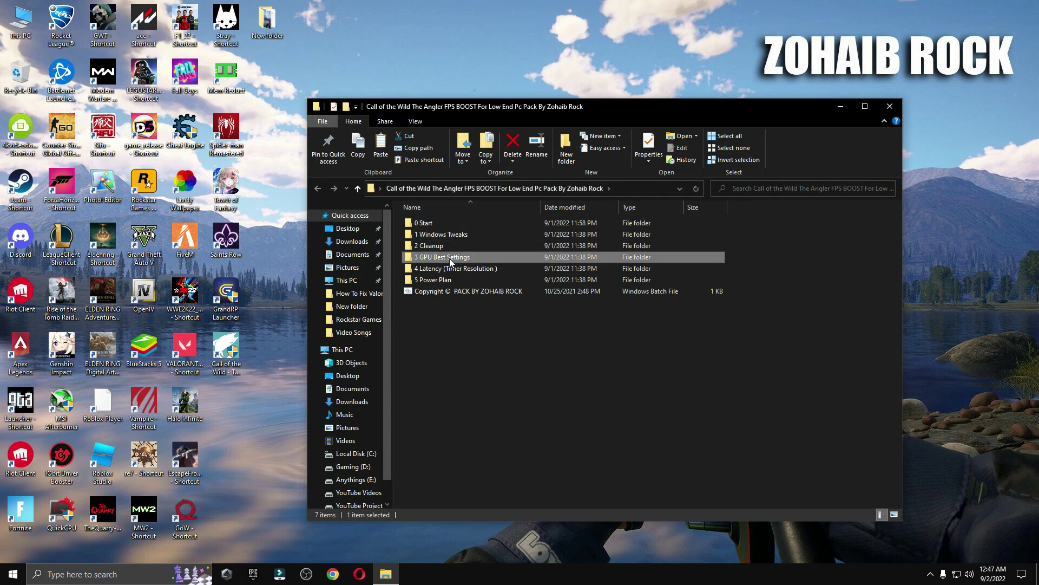
double_click(441, 257)
right_click(476, 274)
mouse_move(587, 274)
left_click(630, 276)
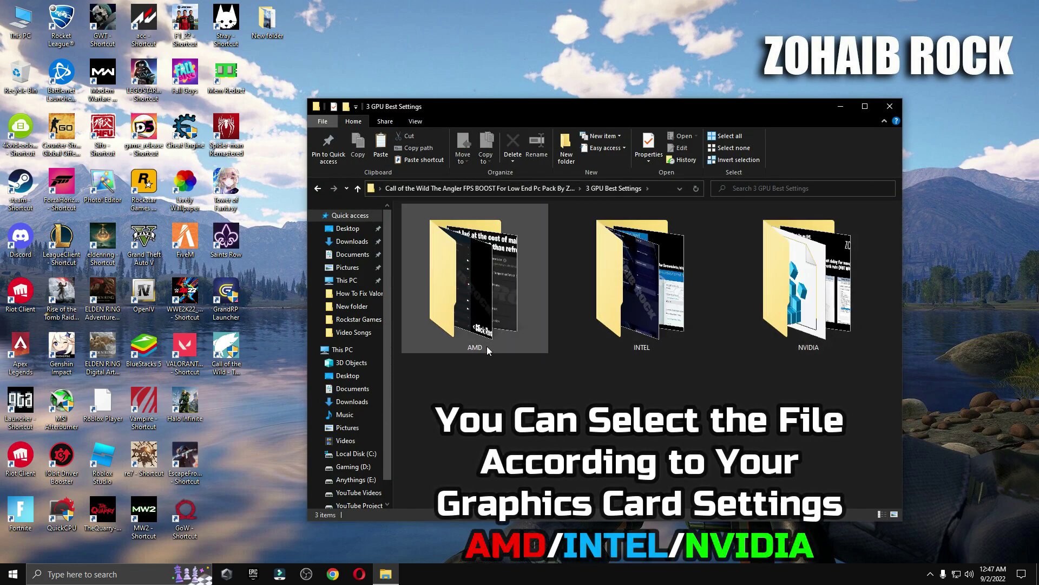
Look through the recommended graphics setting images in the AMD folder and return to 3 GPU Best Settings.
double_click(498, 325)
double_click(433, 255)
key("Right")
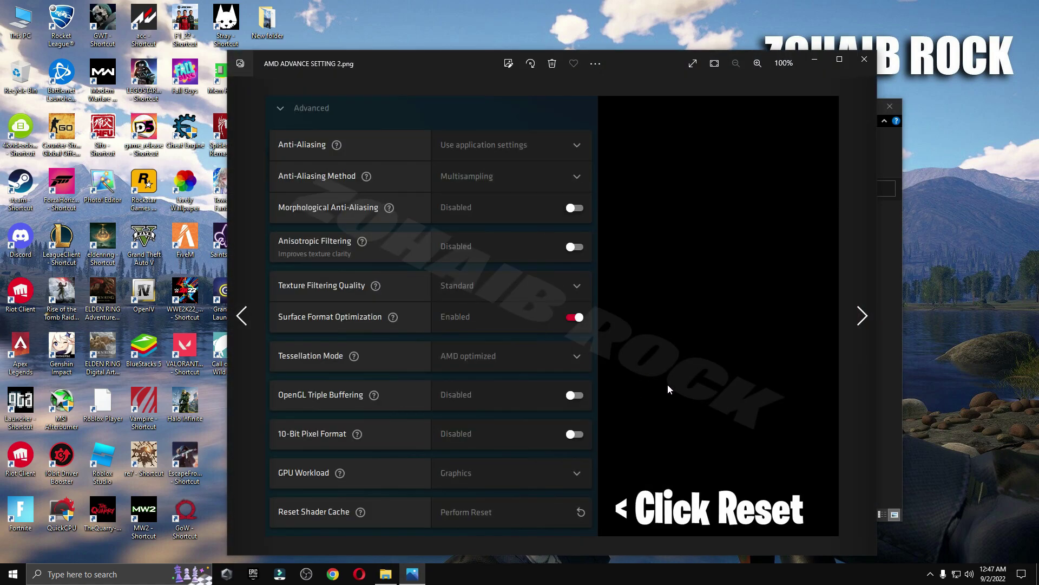
key("Right")
left_click(859, 64)
key("alt+Left")
Look through the recommended Intel Graphics Command Center images in the INTEL folder and return to the vendor folders.
double_click(607, 262)
double_click(430, 233)
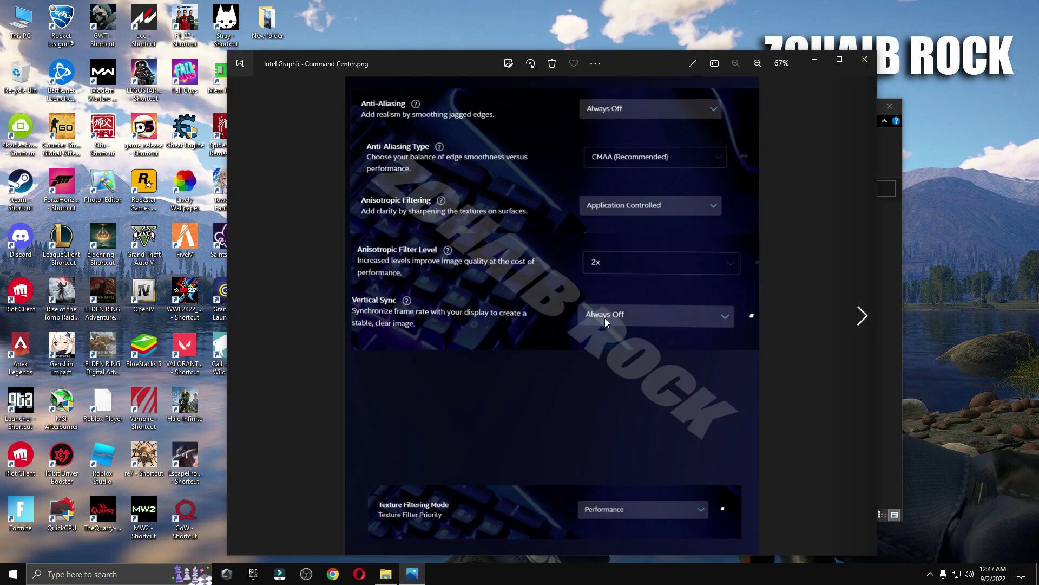
key("Right")
left_click(864, 60)
key("alt+Left")
View the NVIDIA Settings (Manage 3D Settings) image, and open NVIDIA Control Panel in place of the image and pack folder.
double_click(812, 262)
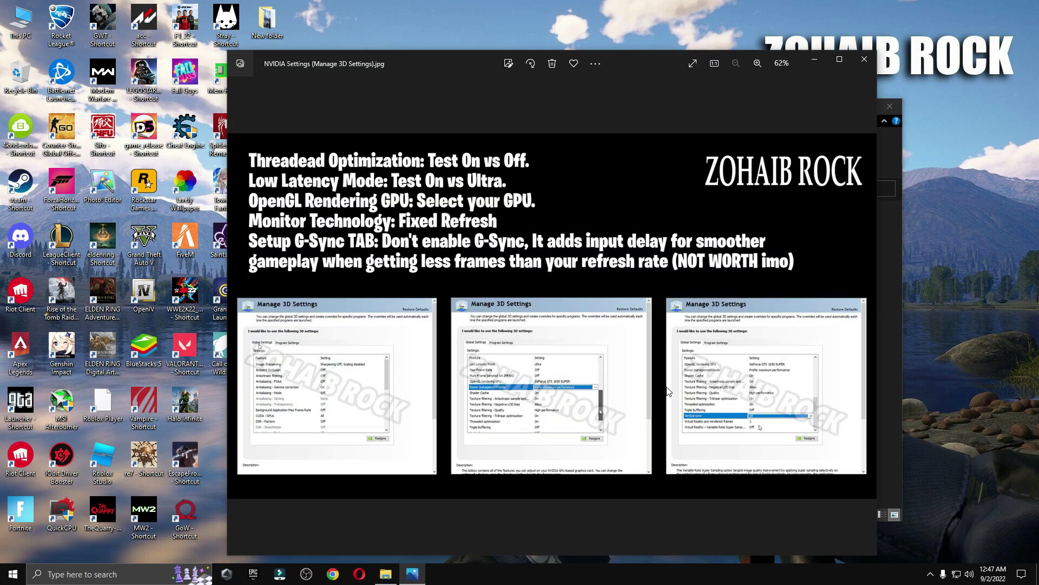
right_click(919, 253)
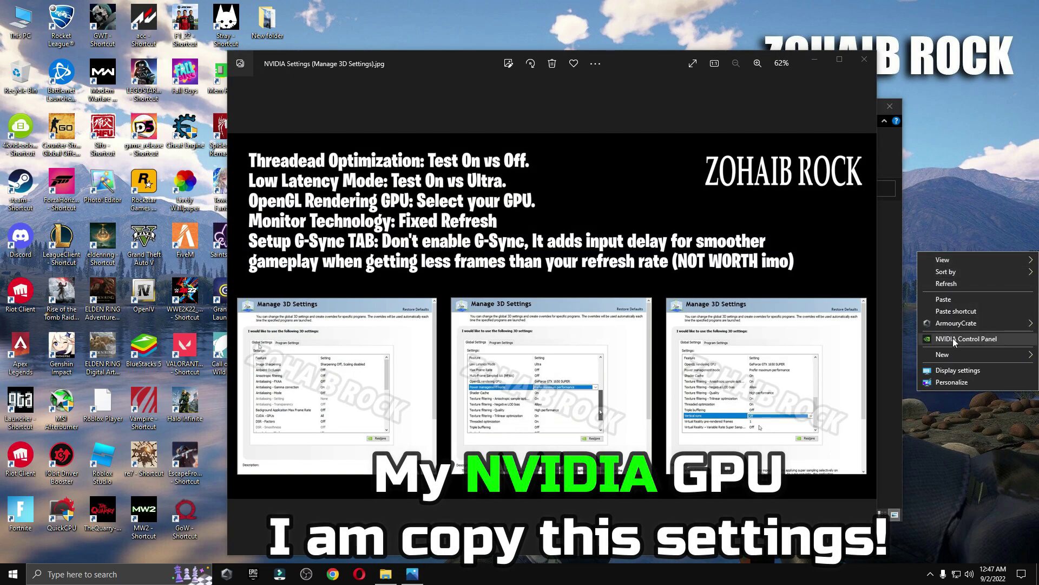
left_click(959, 339)
left_click(865, 61)
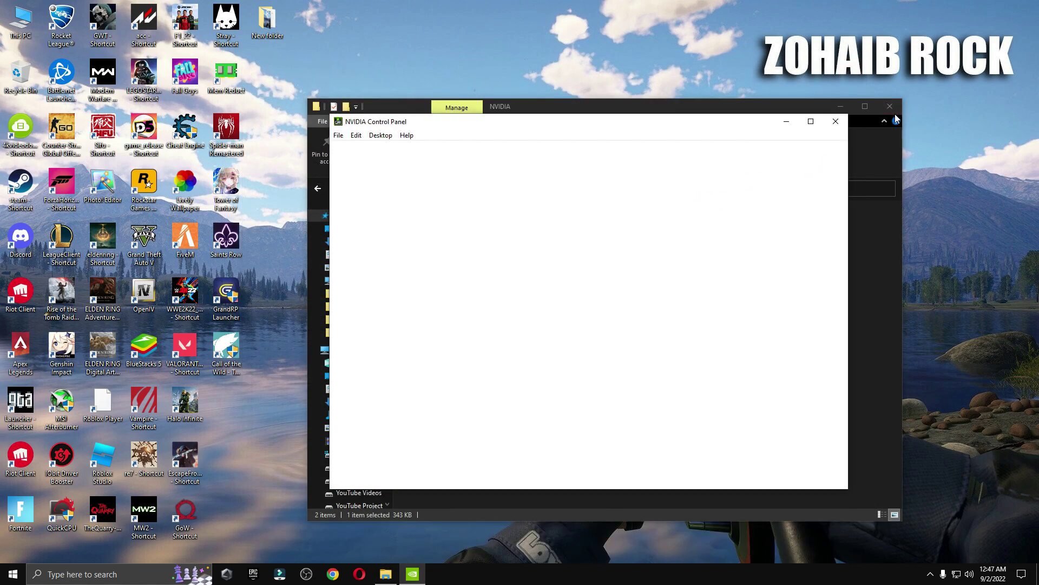
left_click(889, 107)
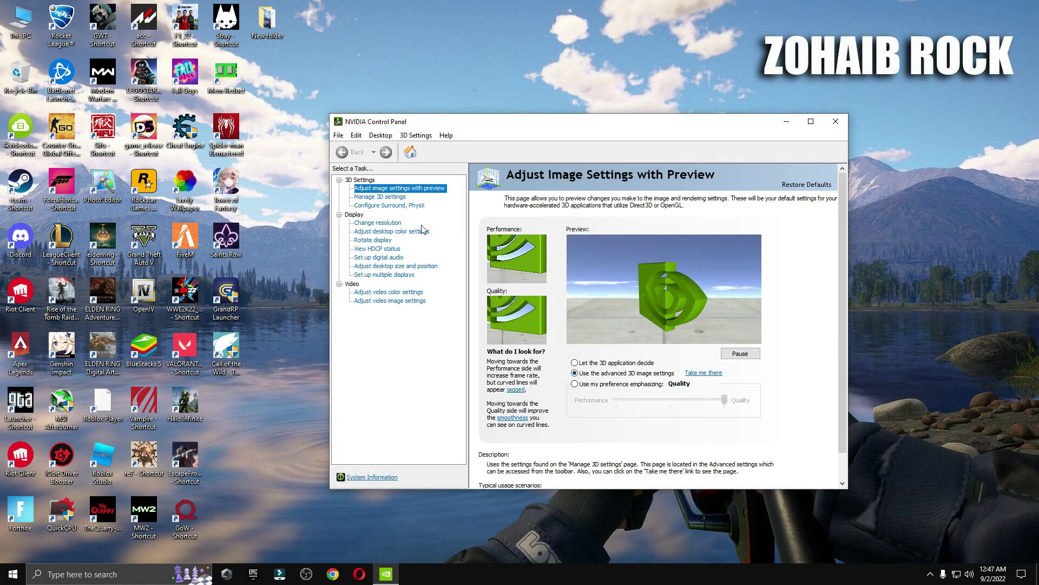
Review the global settings list under Manage 3D settings and close NVIDIA Control Panel.
left_click(386, 197)
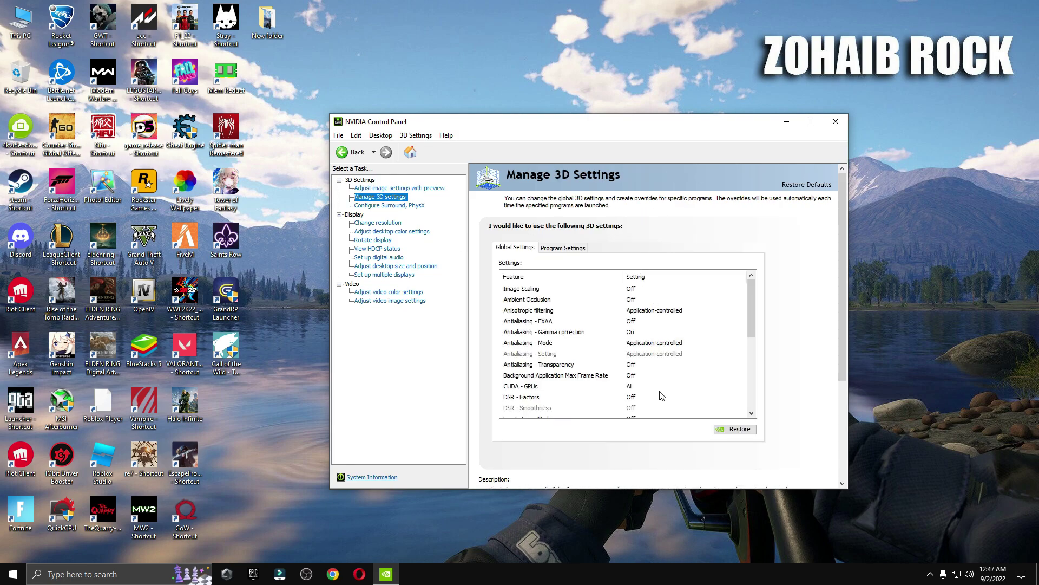
scroll(708, 365, "down", 8)
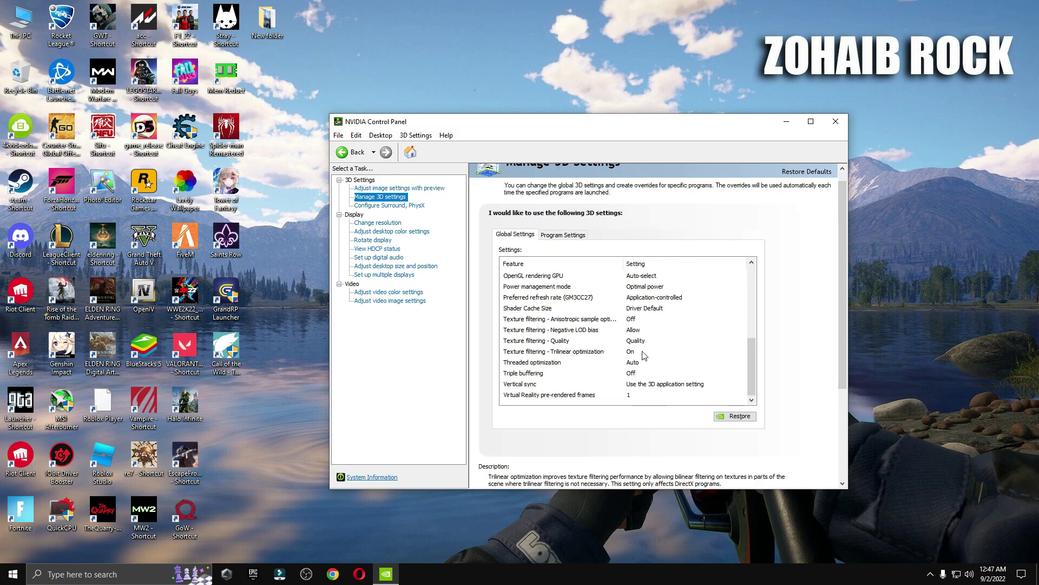
scroll(628, 314, "up", 10)
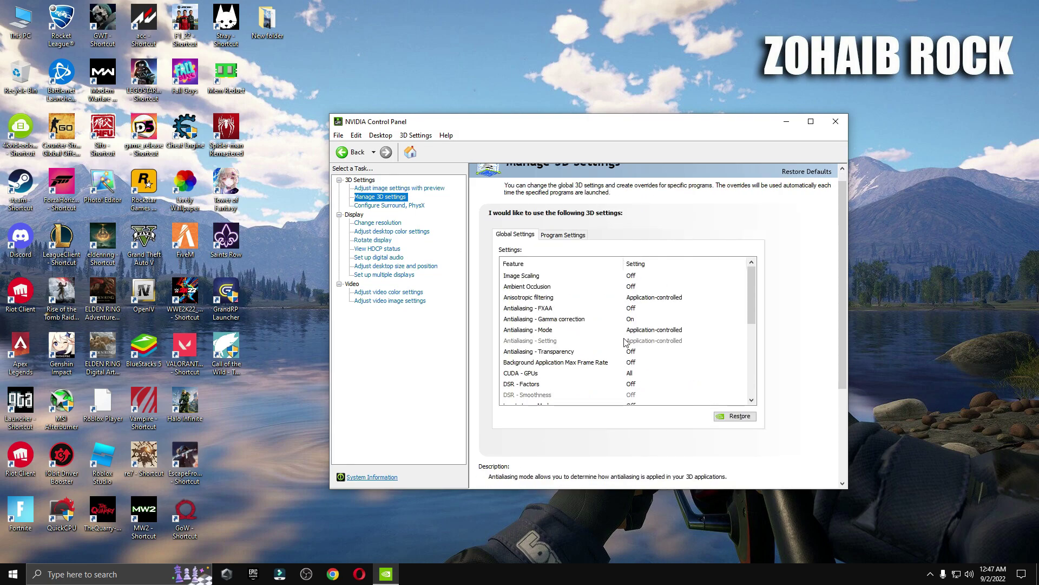
left_click(436, 188)
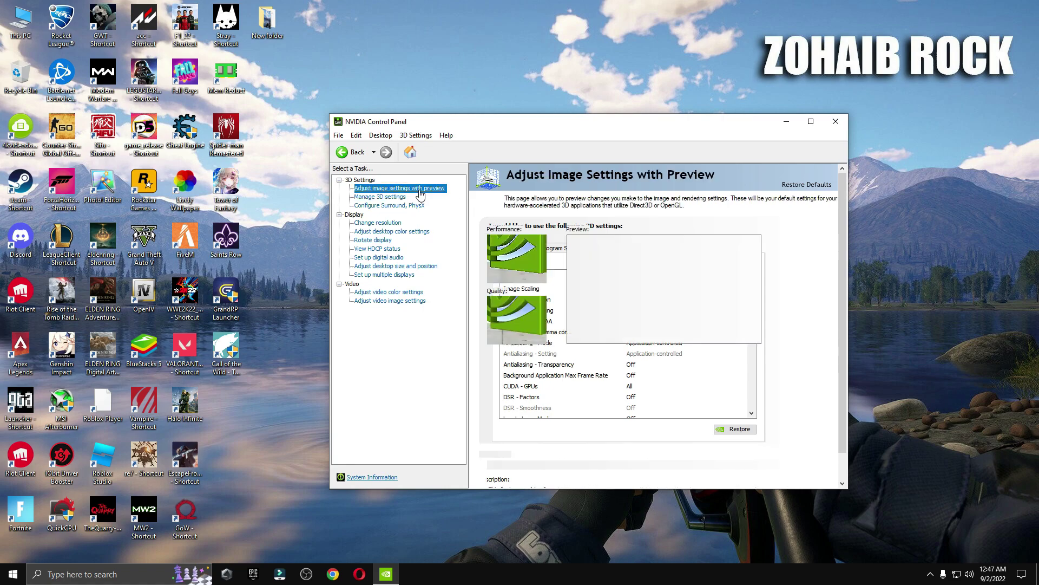
left_click(836, 121)
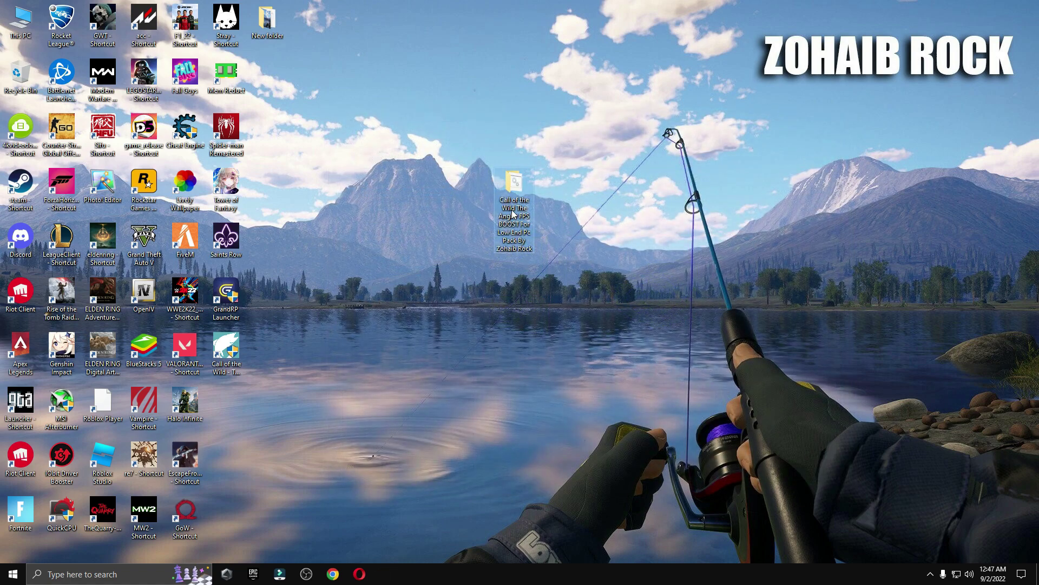
Run Timer Resolution from the pack's 4 Latency folder, set it to Maximum, and leave it running minimized.
double_click(513, 214)
double_click(452, 270)
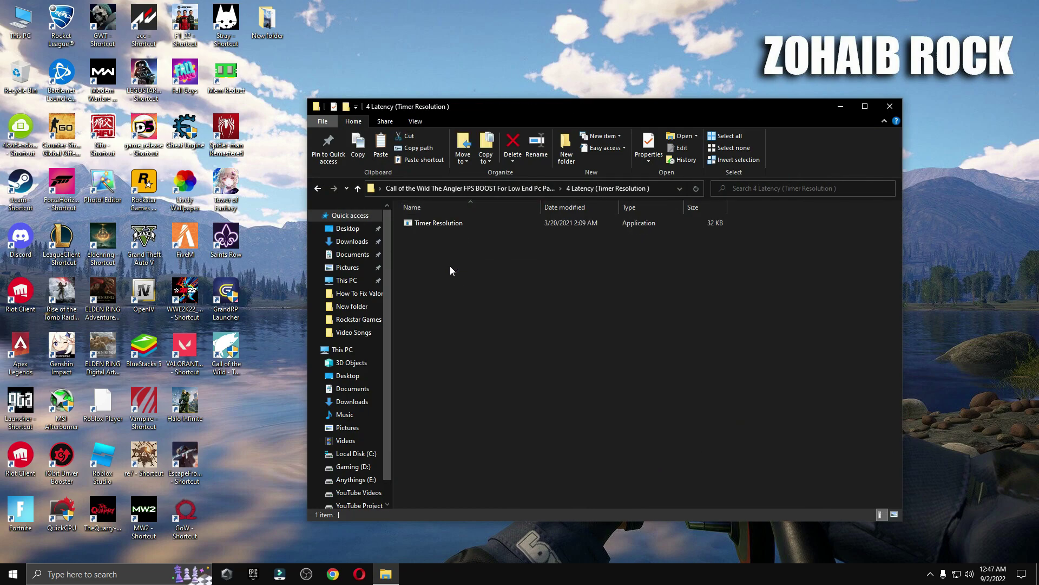
double_click(428, 223)
left_click(889, 106)
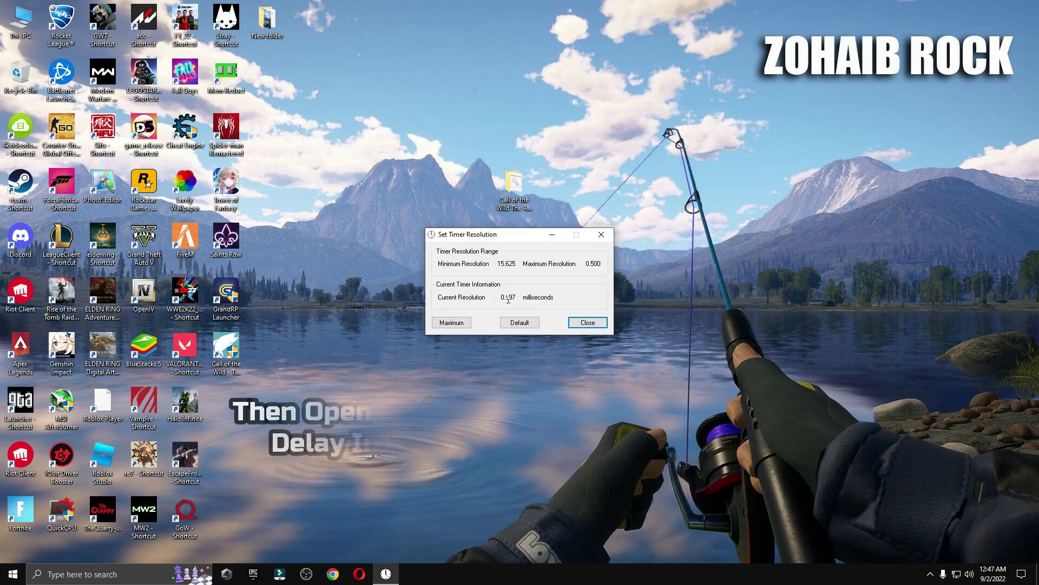
left_click(514, 322)
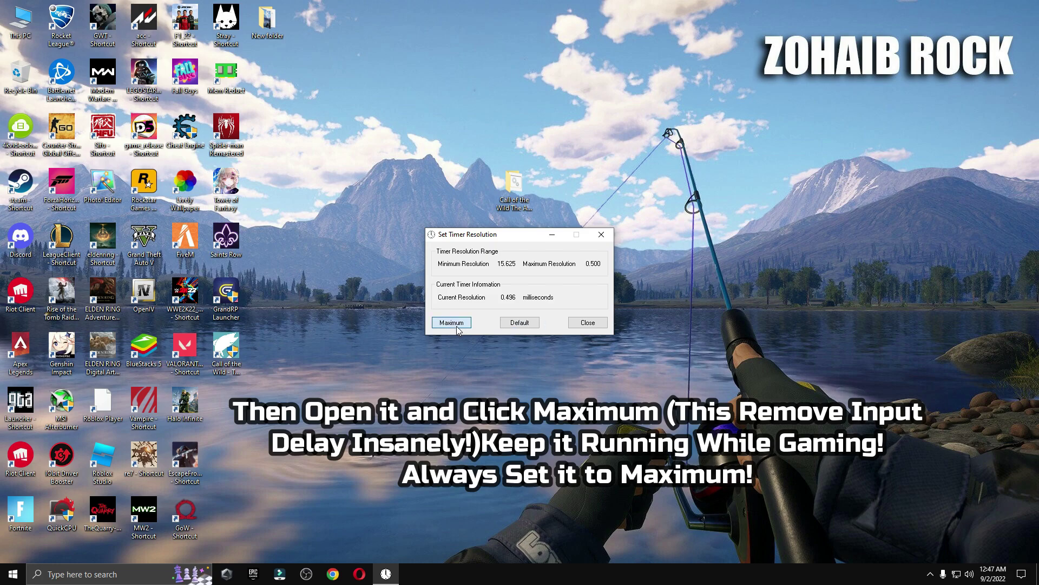
left_click(551, 237)
Open the x64bit installer folder inside Quick-CPU in the pack's 5 Power Plan folder.
double_click(504, 198)
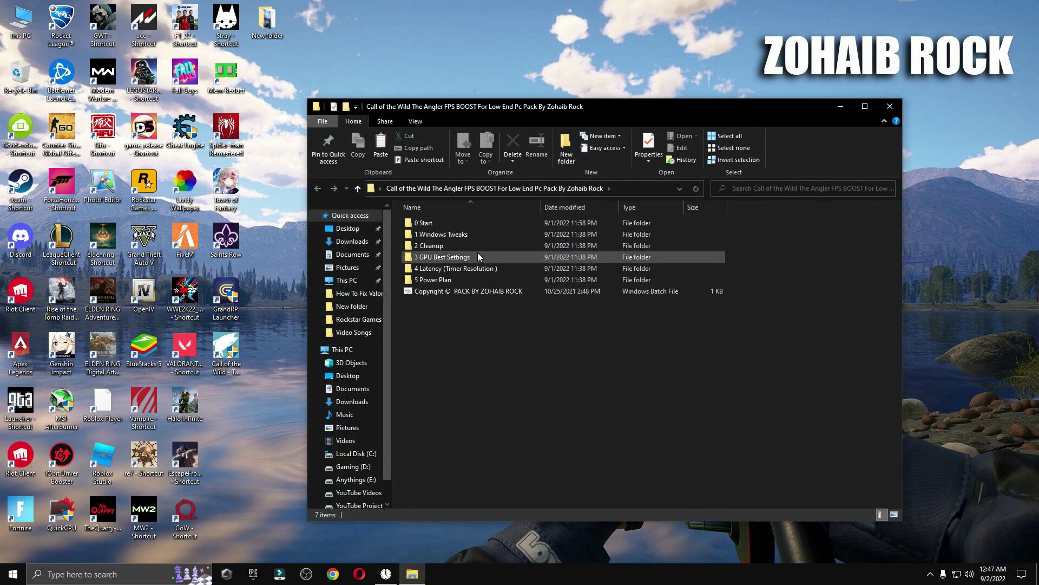
double_click(457, 280)
double_click(434, 223)
double_click(429, 233)
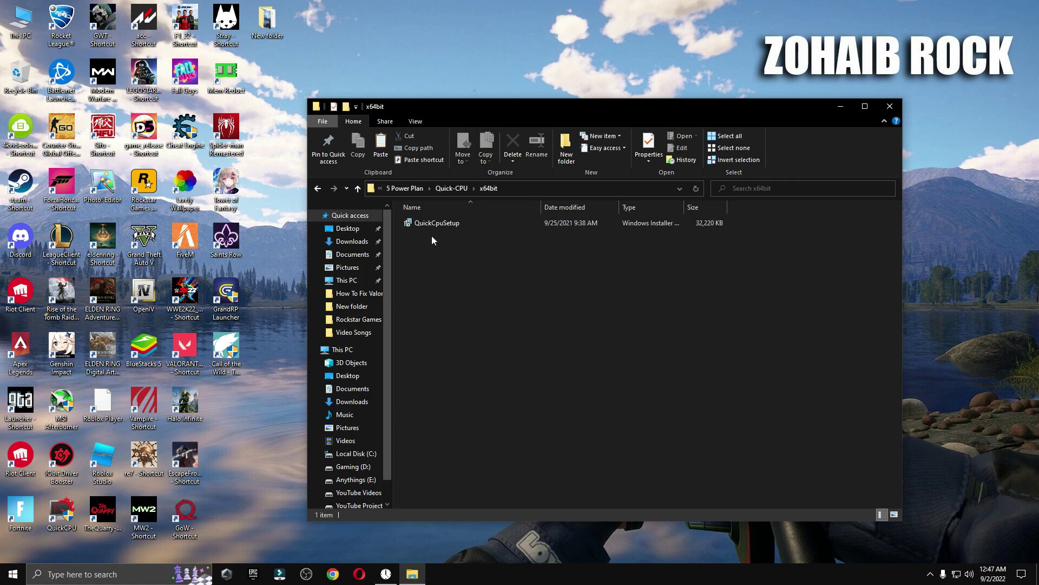
Launch the already installed QuickCPU from its desktop shortcut and close the installer folder.
double_click(52, 519)
left_click(488, 360)
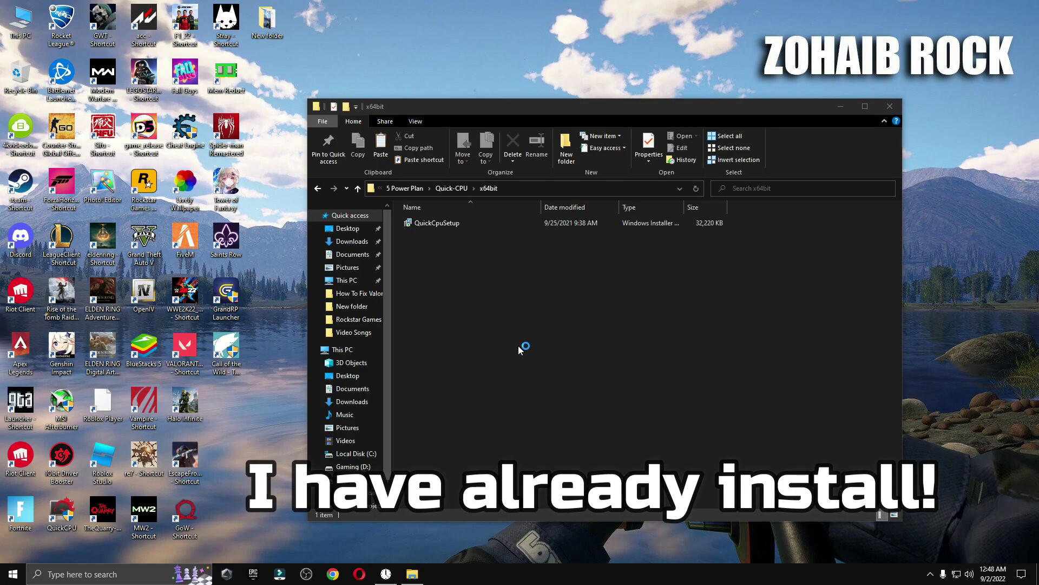
left_click(889, 107)
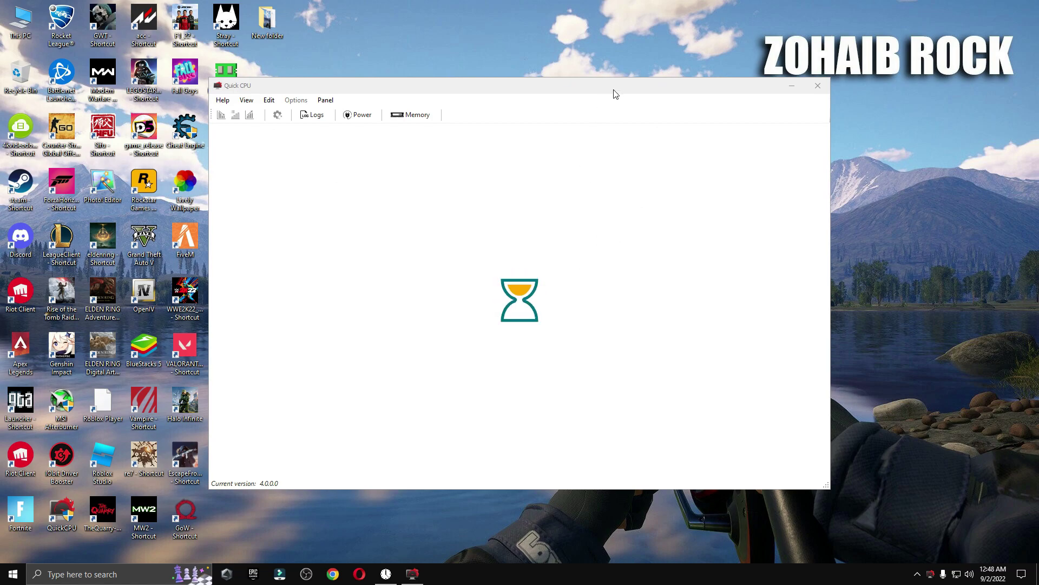
left_click_drag(616, 94, 681, 103)
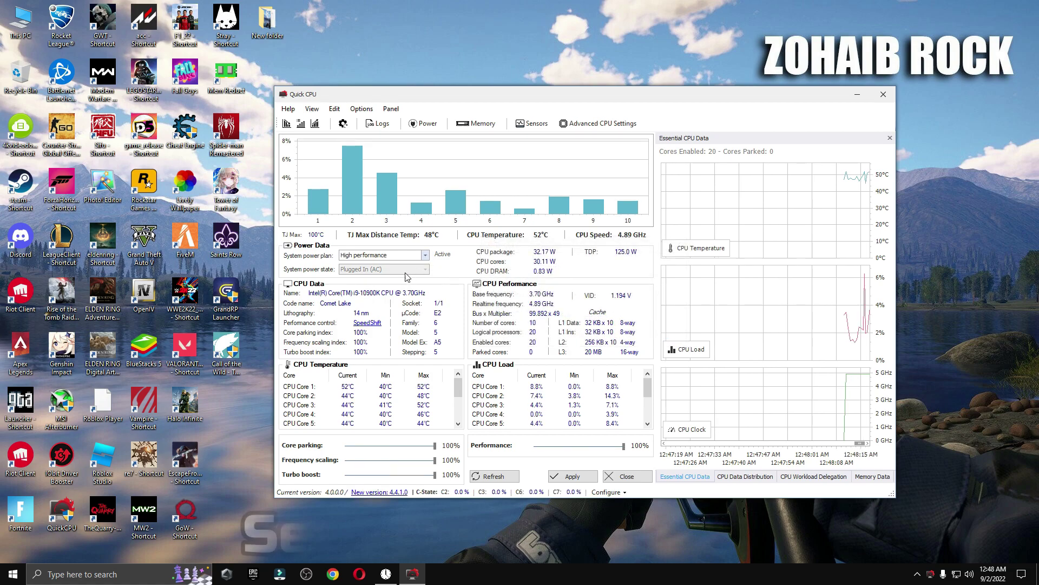
Set the system power plan to High performance in Quick CPU, apply the changes, and close the program.
left_click(410, 255)
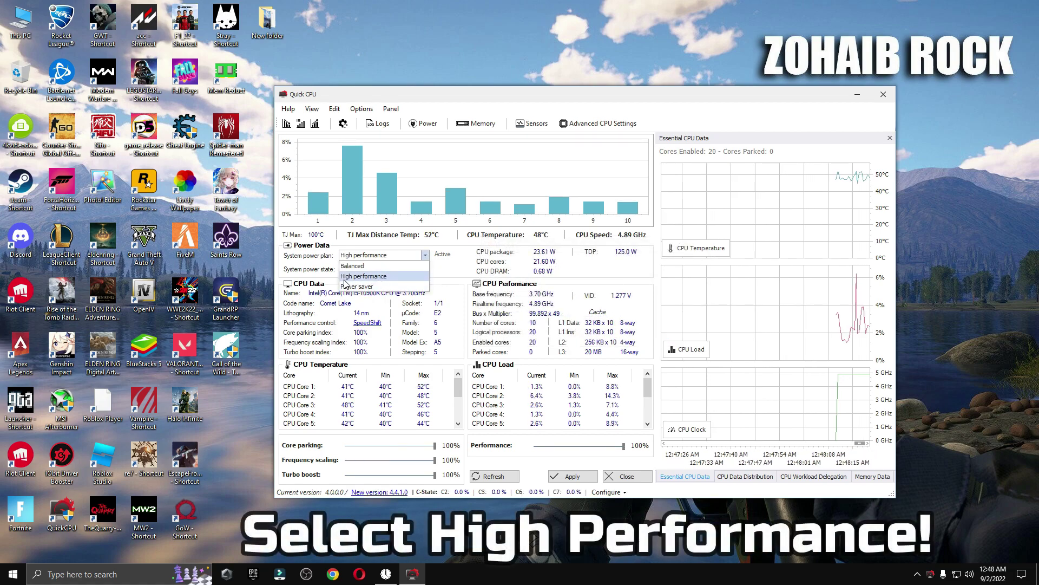
left_click(358, 277)
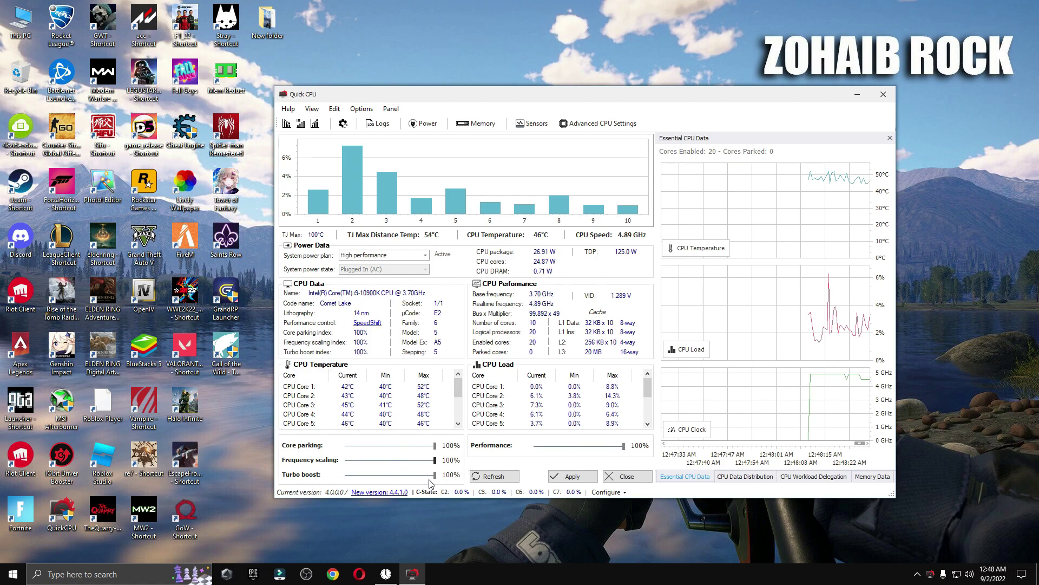
left_click(563, 479)
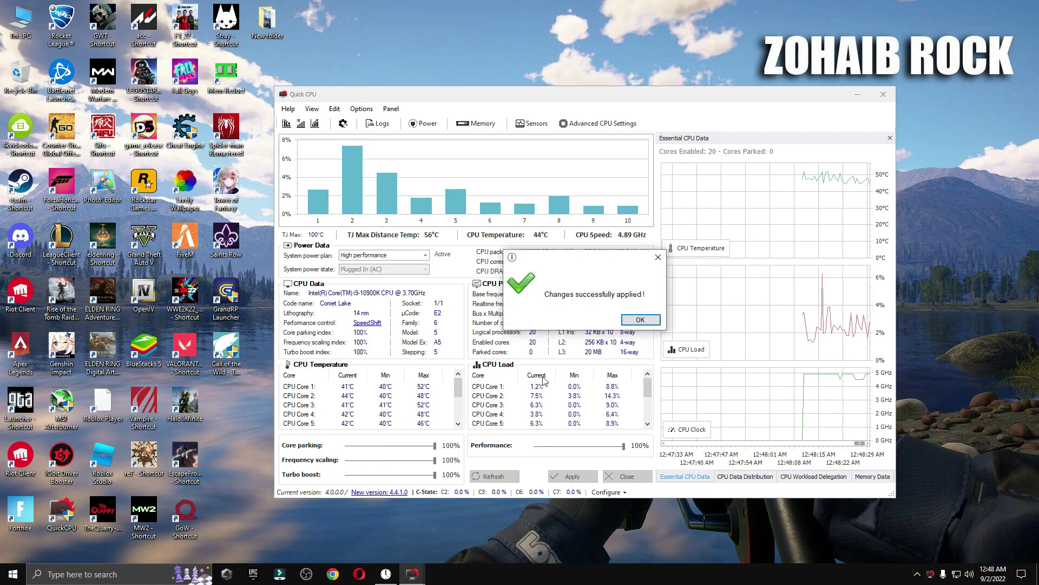
key("Return")
left_click(626, 476)
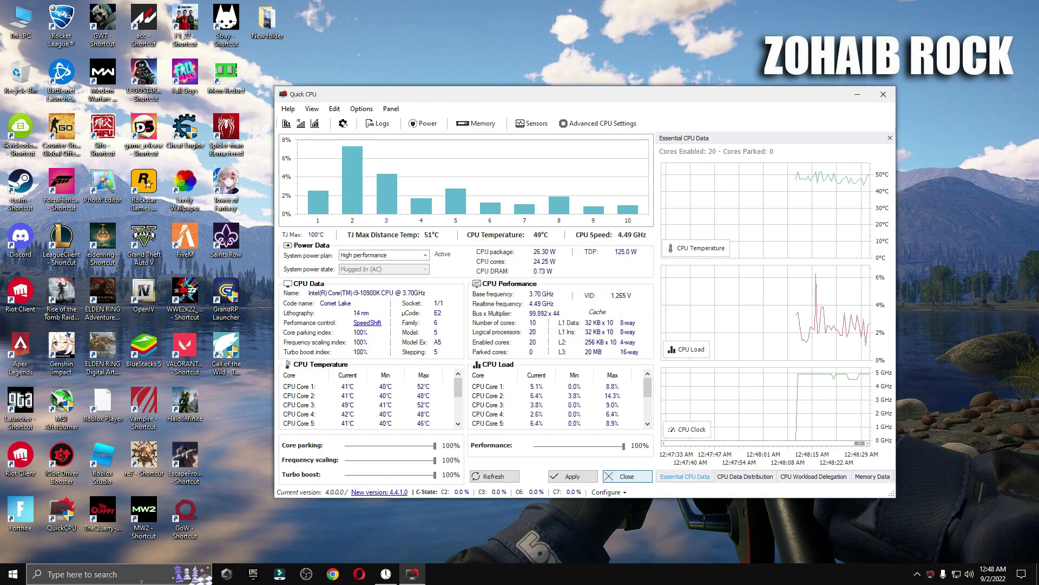
Search Windows for "power", check in Choose a power plan that High performance is selected, and close Power Options.
left_click(81, 574)
type("power")
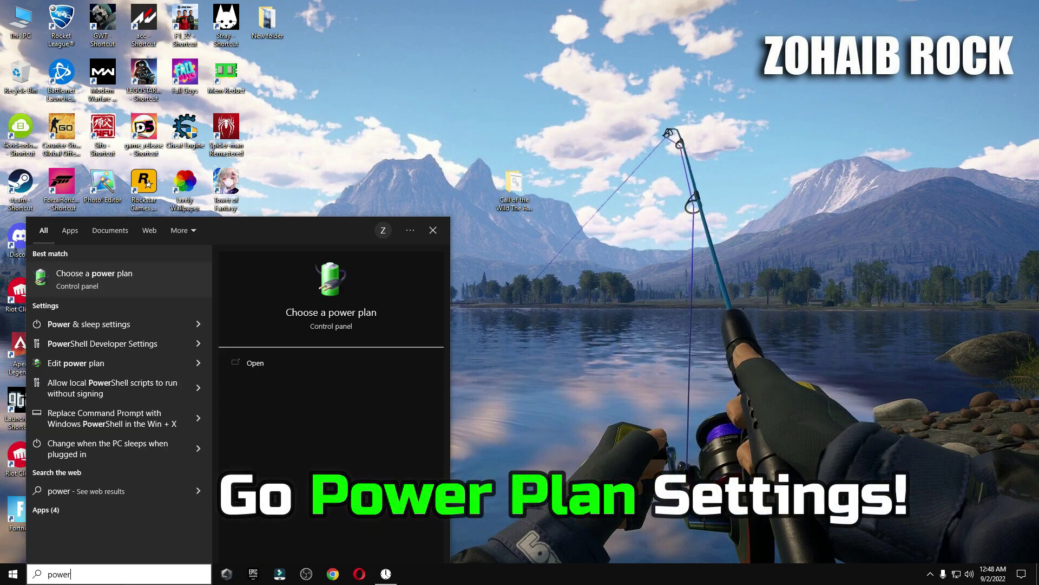
left_click(86, 274)
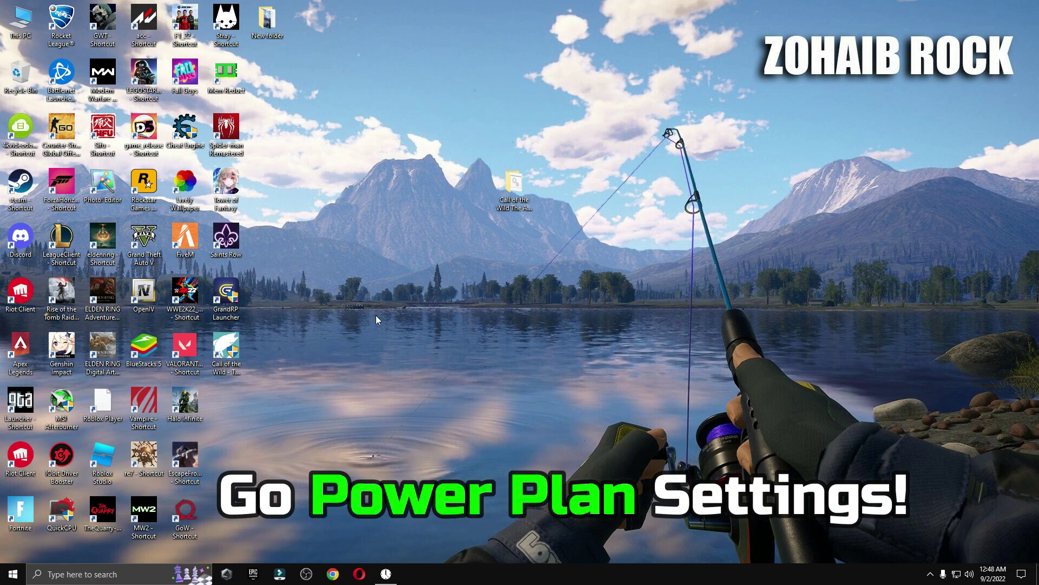
left_click_drag(503, 94, 656, 108)
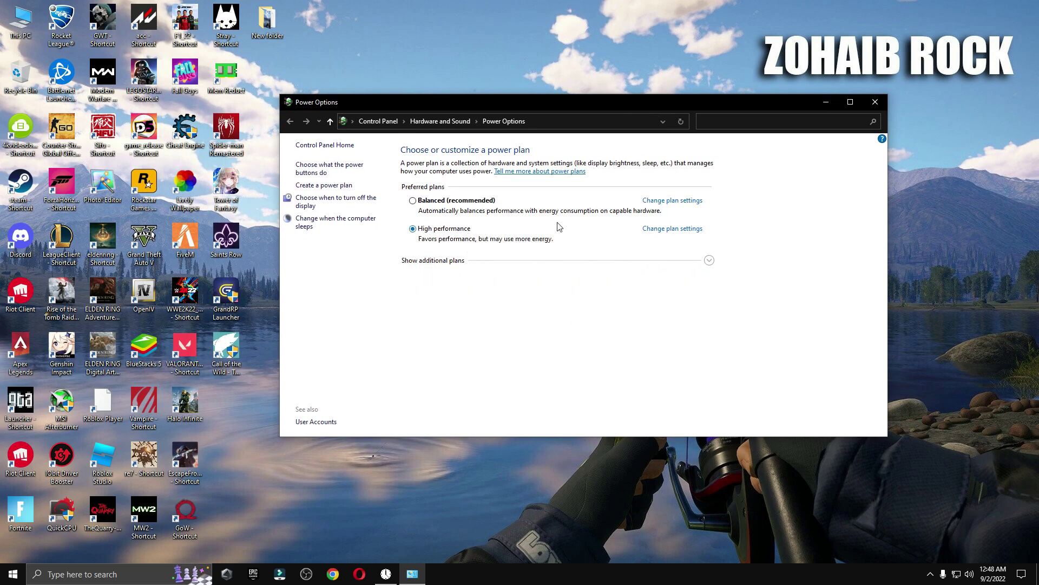
left_click(874, 103)
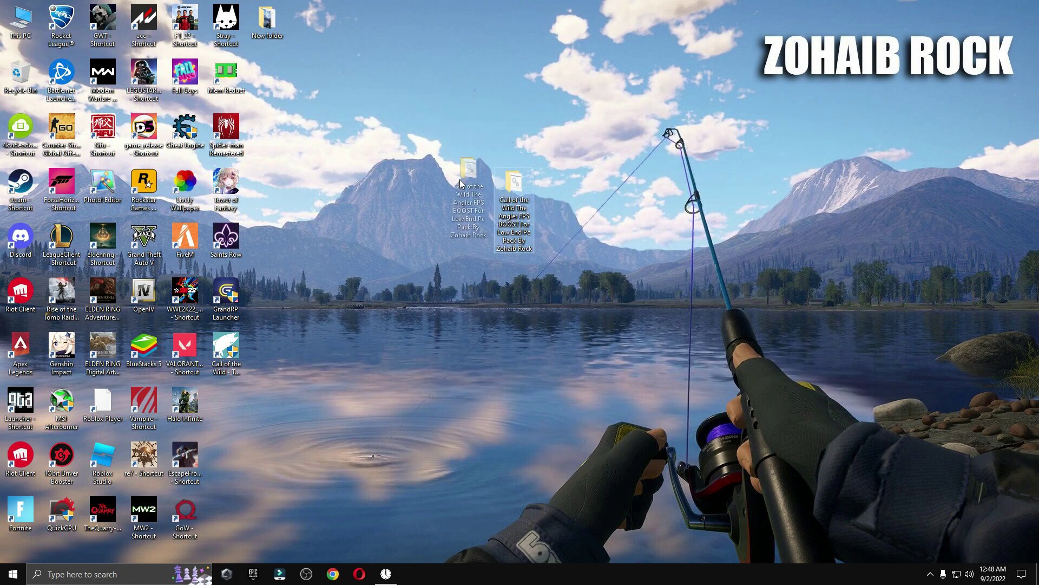
Move the pack folder below New folder on the desktop and open the Gaming section of Windows Settings.
left_click_drag(272, 82, 272, 83)
left_click(13, 574)
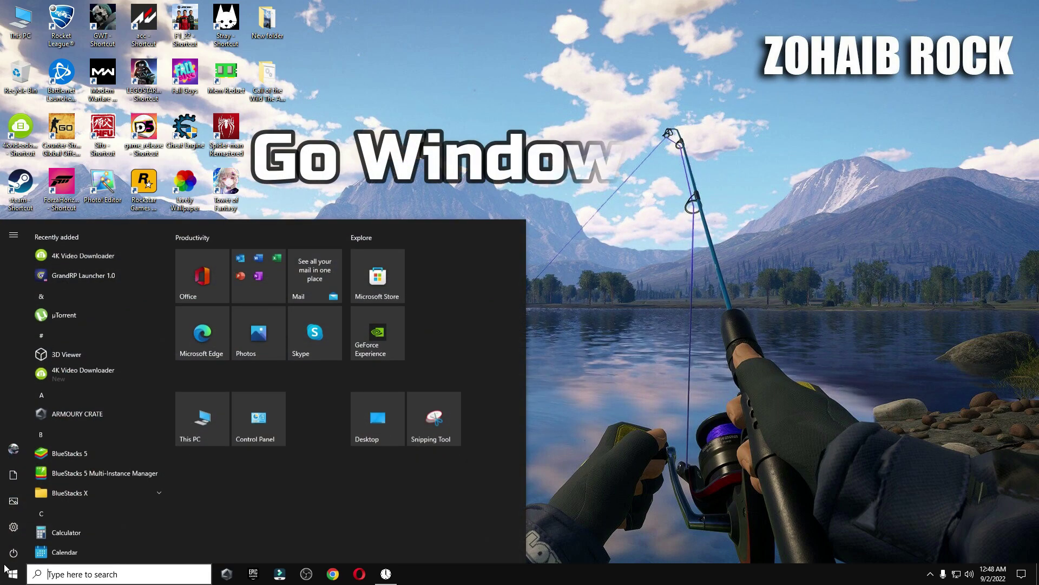
left_click(14, 530)
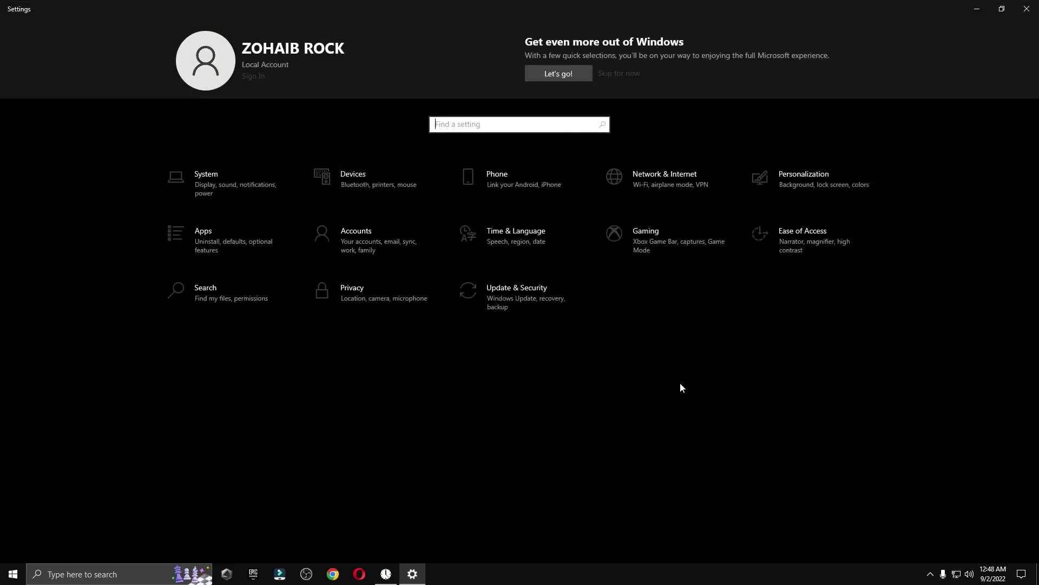
left_click(665, 225)
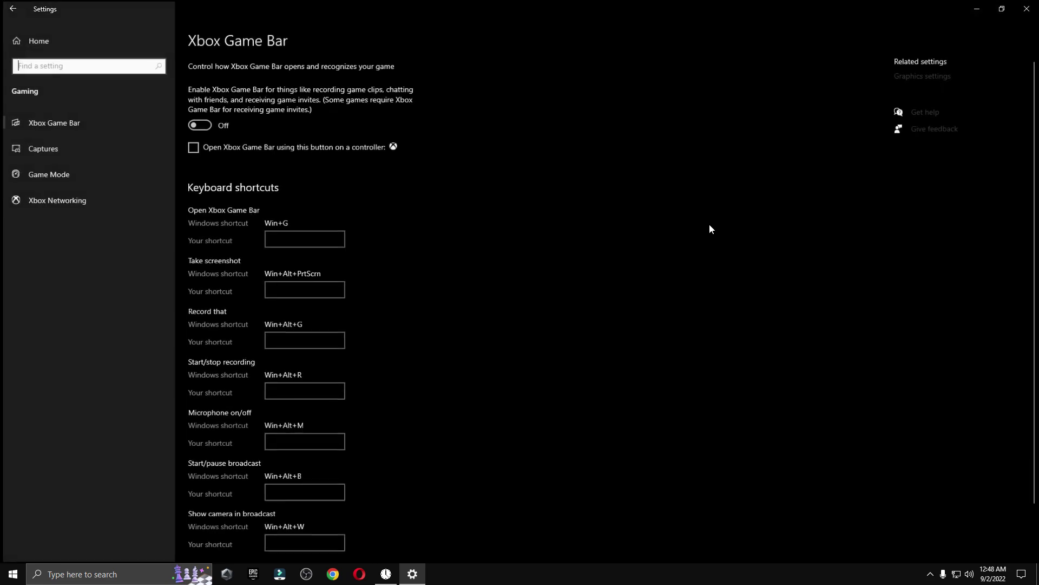
Add CotWTheAngler_Steam from C:\Games\Call of the Wild - The Angler to the graphics performance preference apps in Graphics settings.
left_click(935, 74)
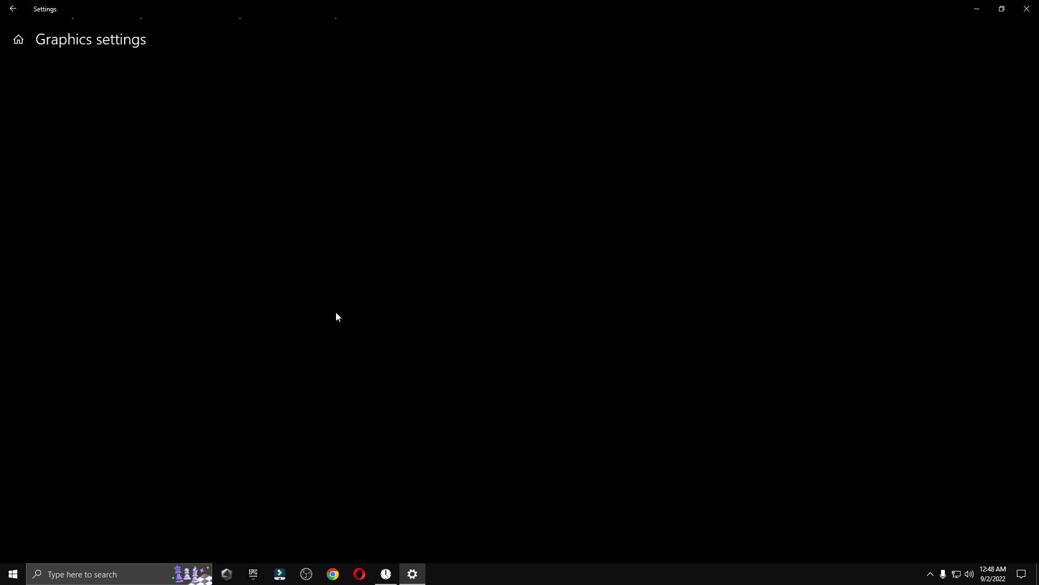
left_click(38, 253)
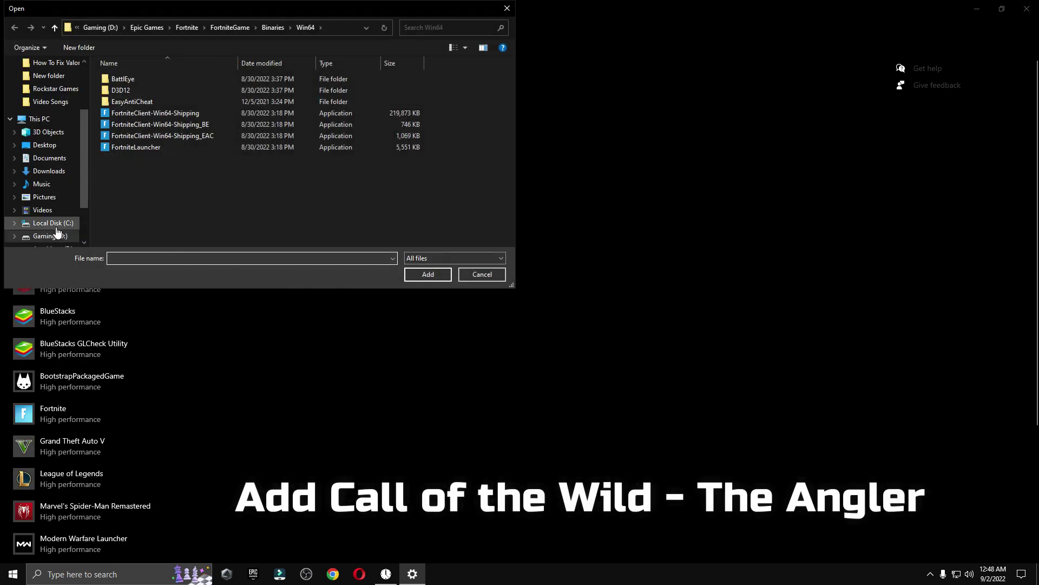
left_click(56, 227)
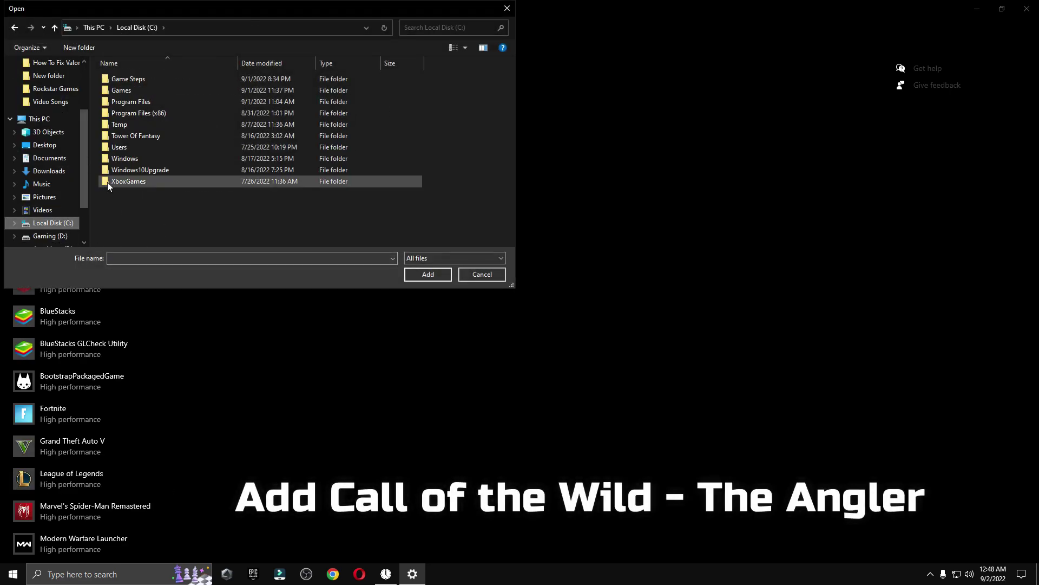
double_click(140, 90)
double_click(144, 79)
left_click(139, 151)
left_click(418, 276)
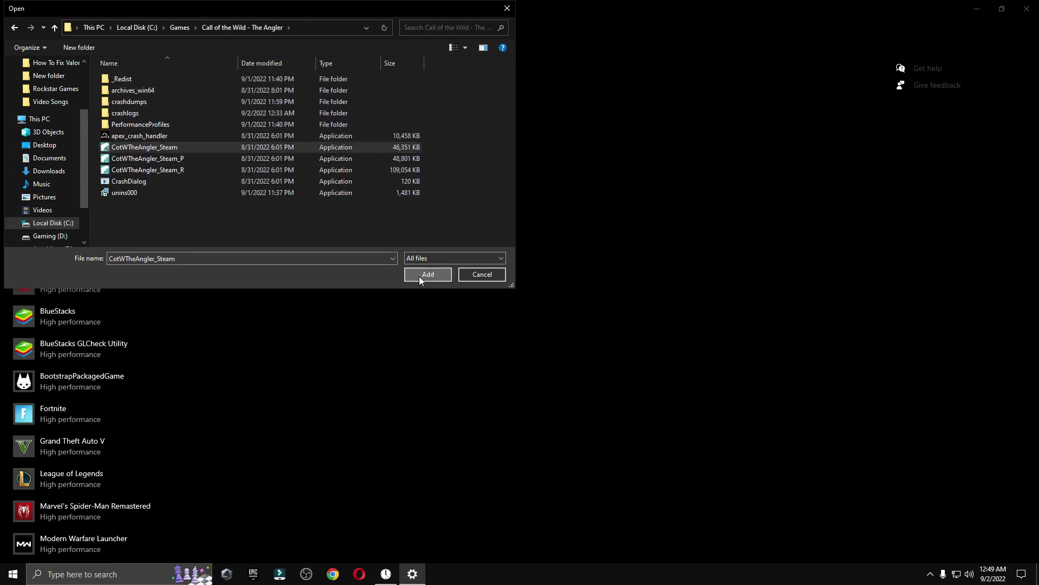
Open the graphics preference for CotWTheAngler_Steam, save it, and close Settings.
left_click(169, 469)
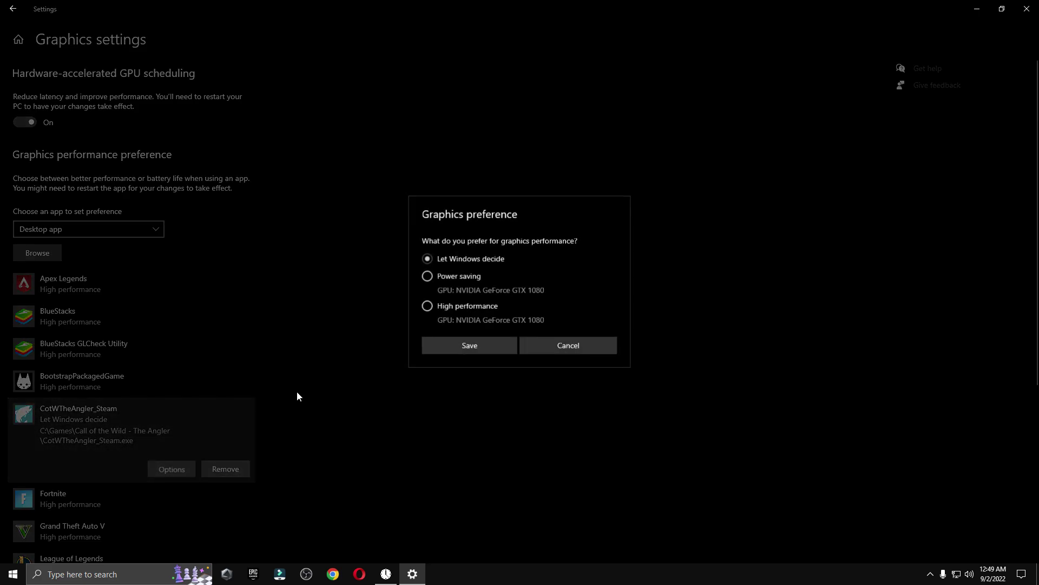
left_click(486, 345)
left_click(1027, 8)
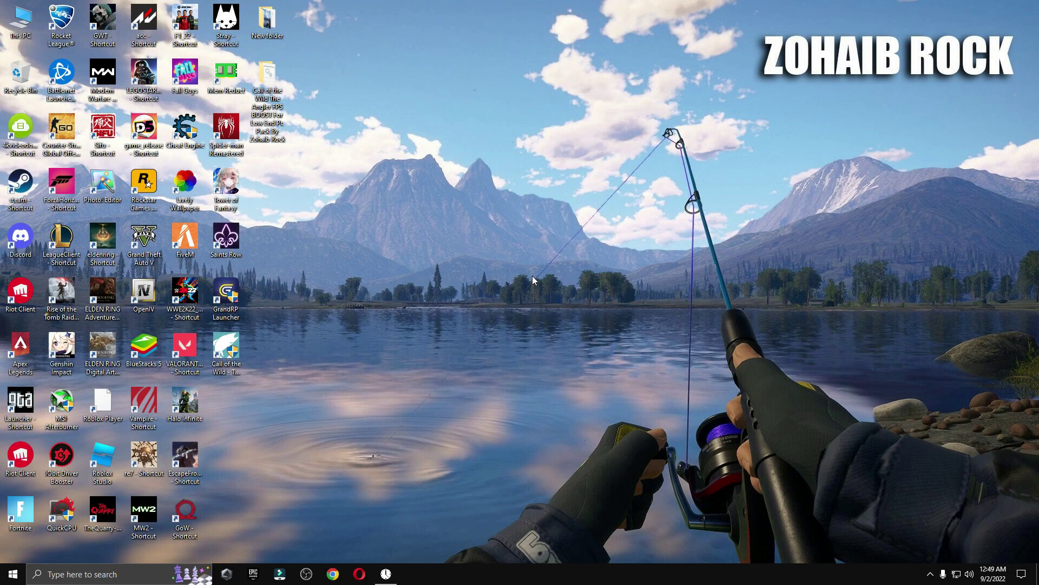
Launch Call of the Wild: The Angler from its desktop shortcut and open the game's options.
left_click(236, 354)
double_click(229, 345)
left_click(486, 369)
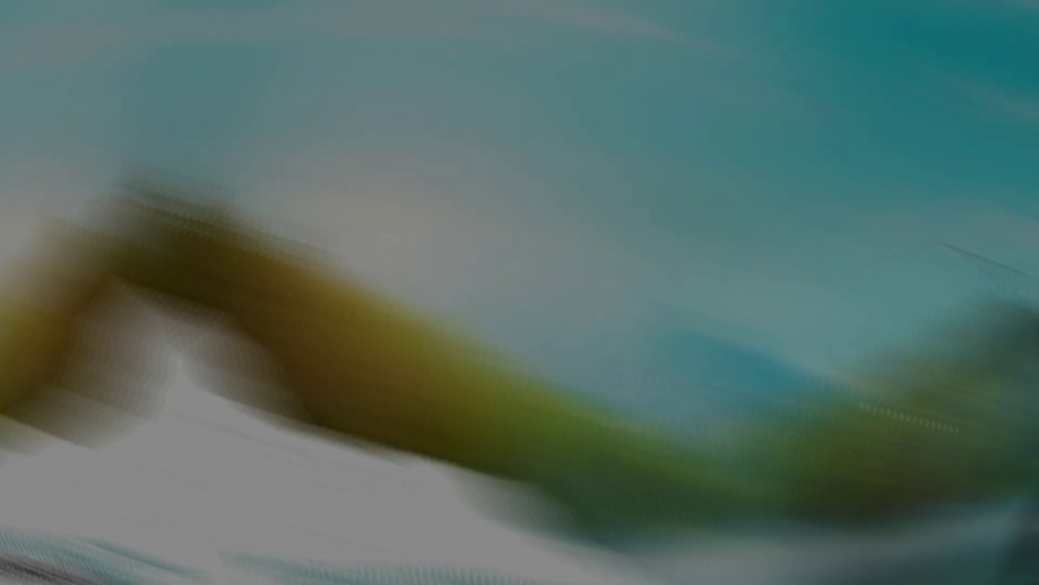
key("Return")
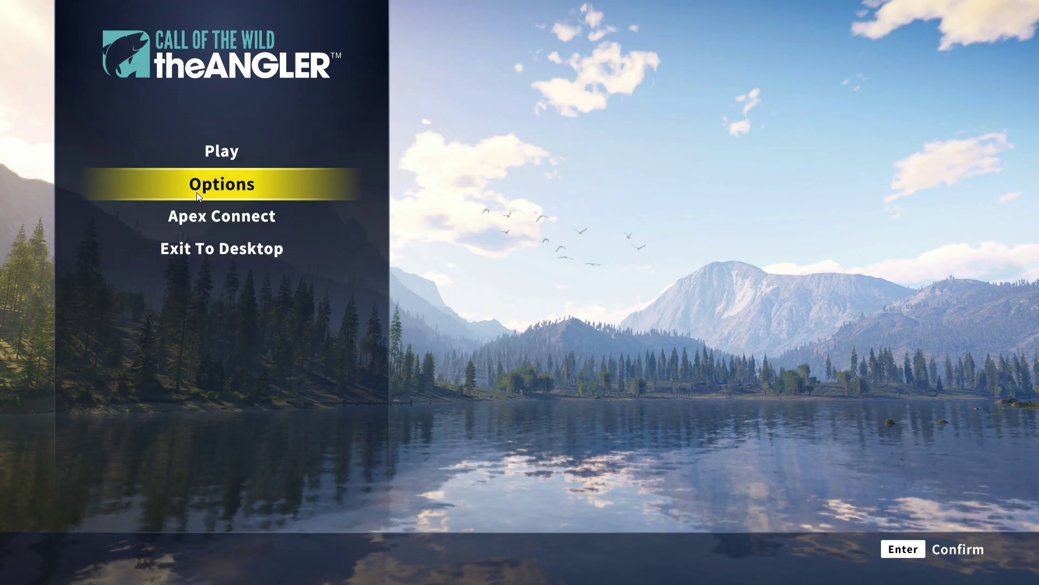
left_click(252, 189)
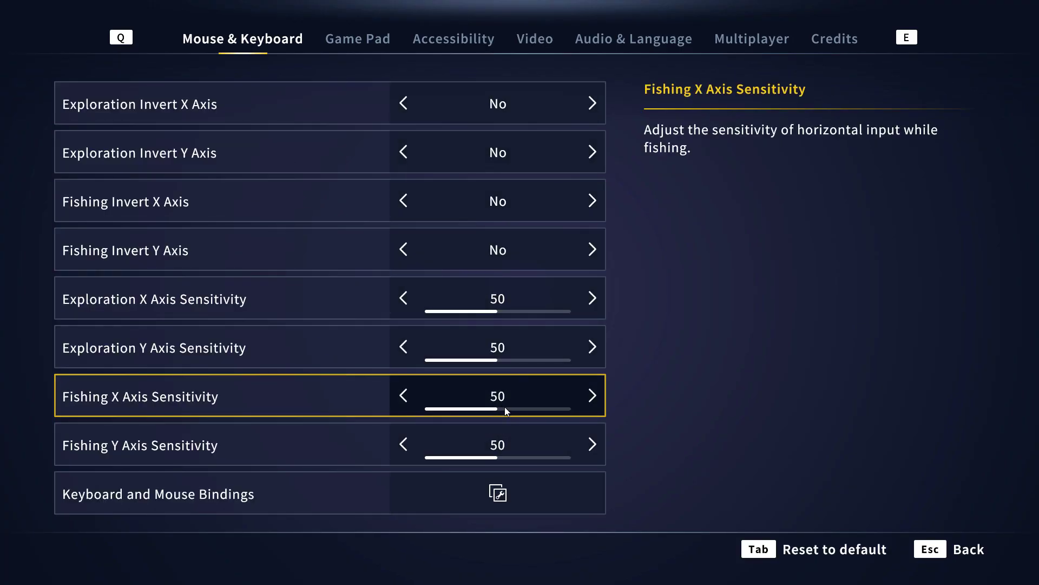
Examine the game's Game Pad, Accessibility, Video, Audio & Language and Multiplayer settings, going through the whole Video list.
left_click(357, 41)
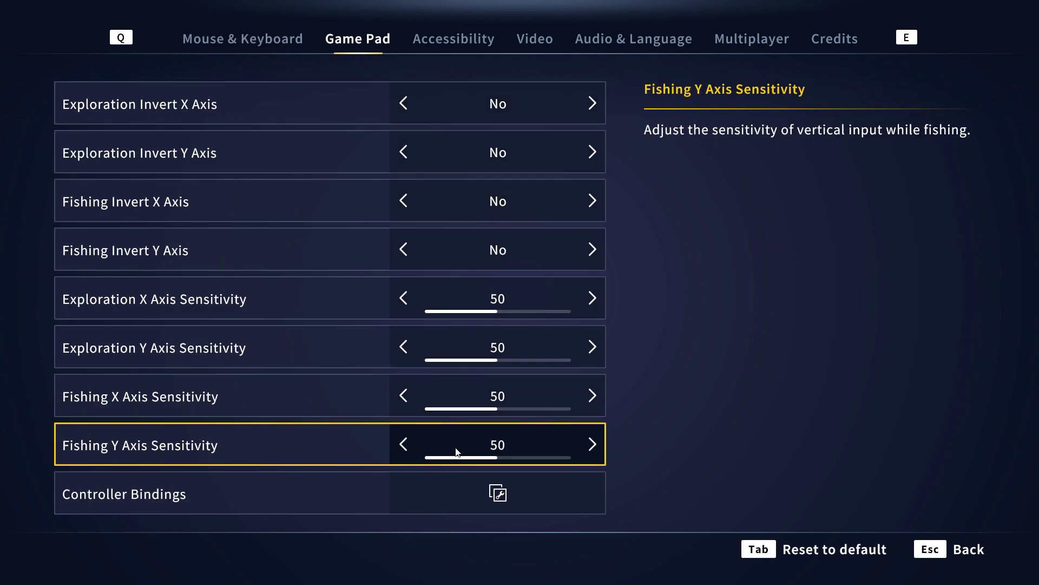
left_click(446, 50)
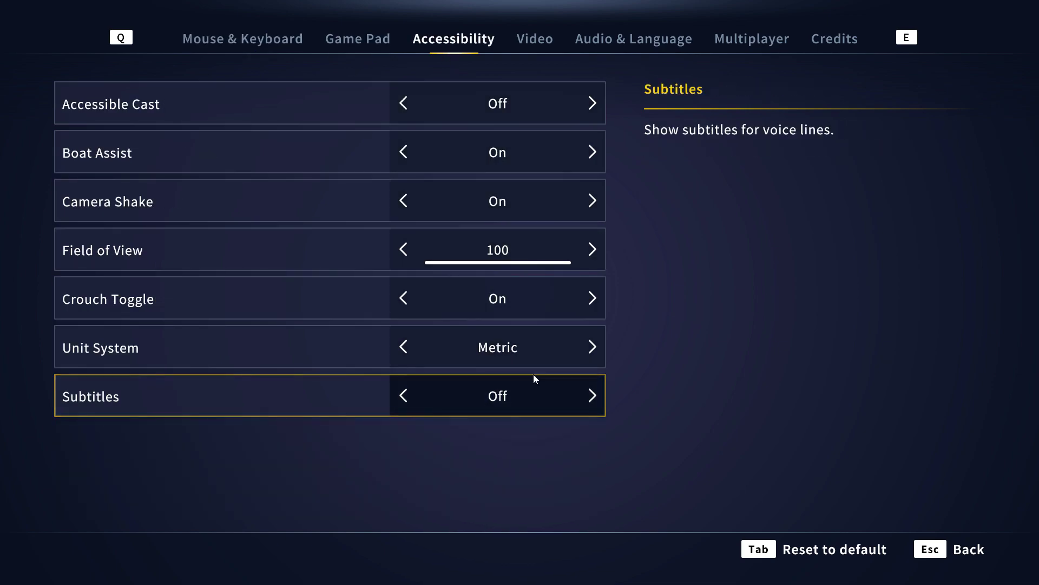
left_click(535, 43)
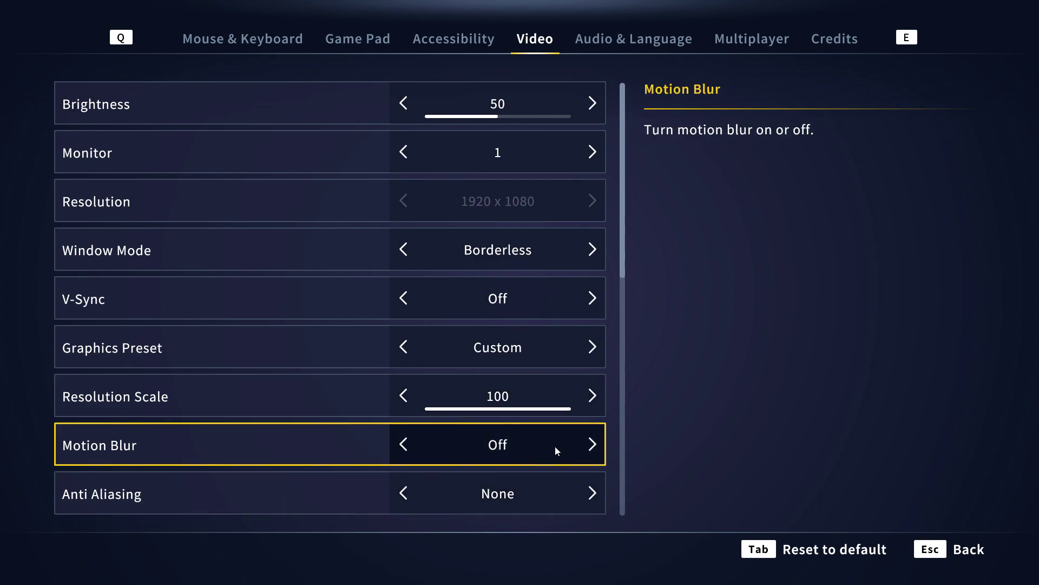
left_click_drag(624, 255, 621, 330)
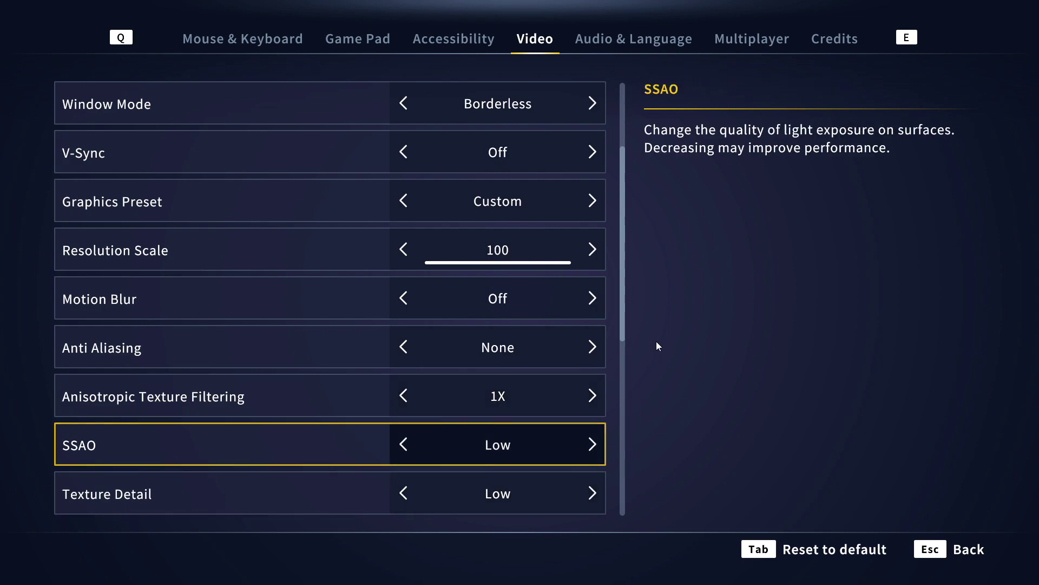
left_click_drag(624, 317, 627, 386)
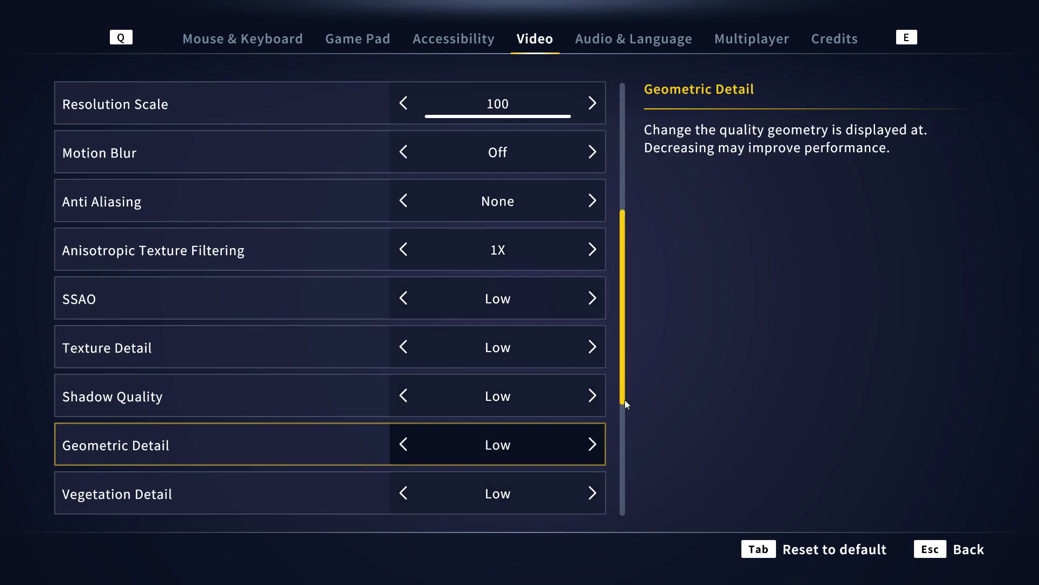
left_click_drag(628, 404, 625, 505)
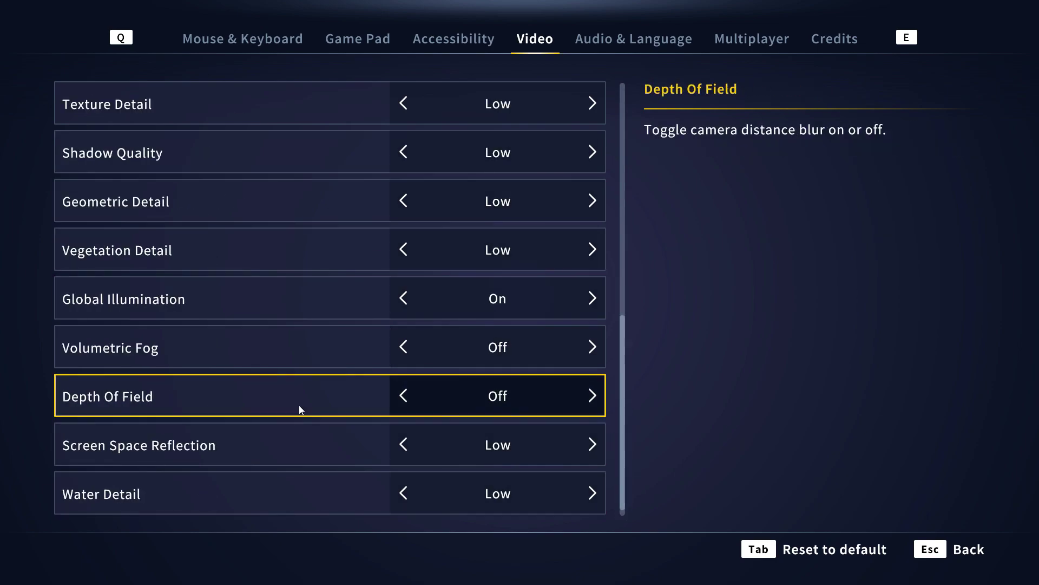
left_click(610, 42)
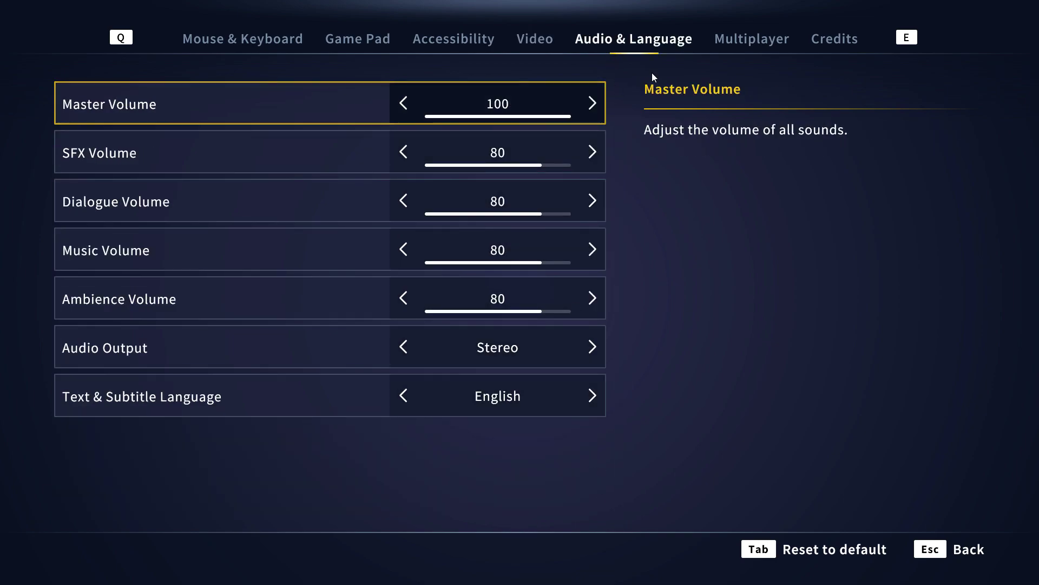
left_click(742, 43)
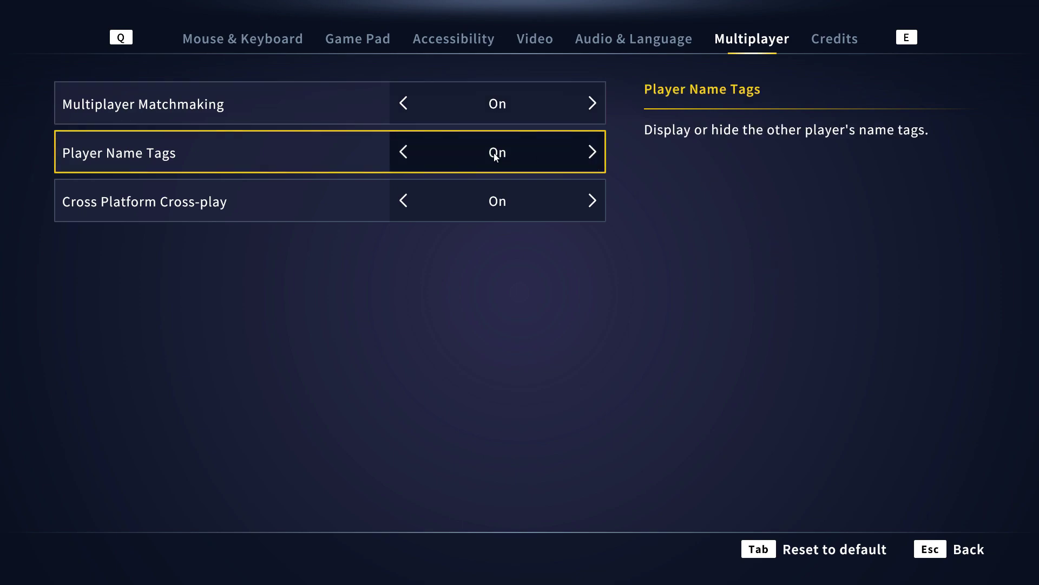
Leave the options and exit the game to the desktop, and bring up the Windows power choices for restarting the PC.
left_click(943, 556)
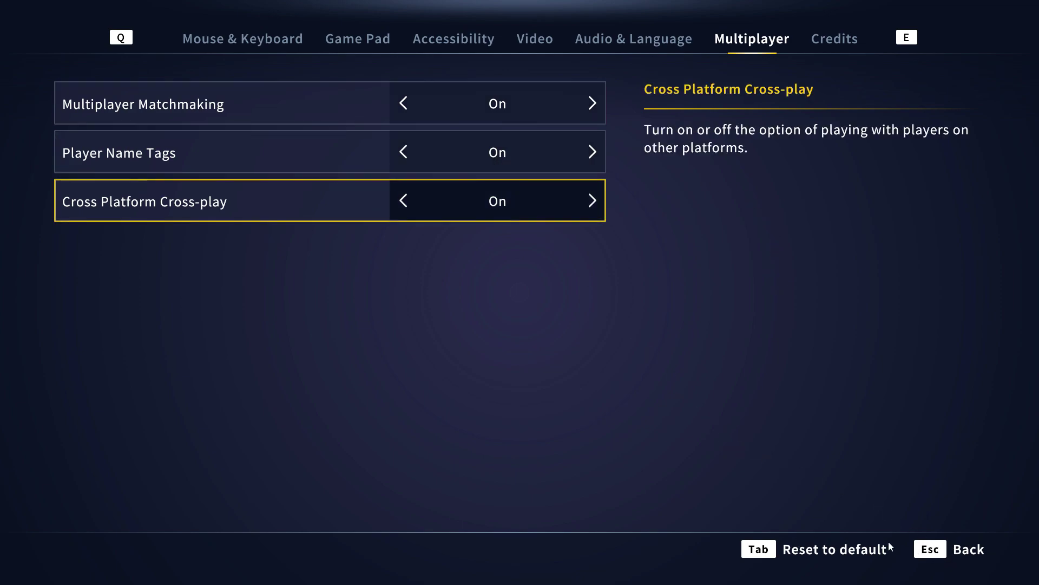
left_click(321, 255)
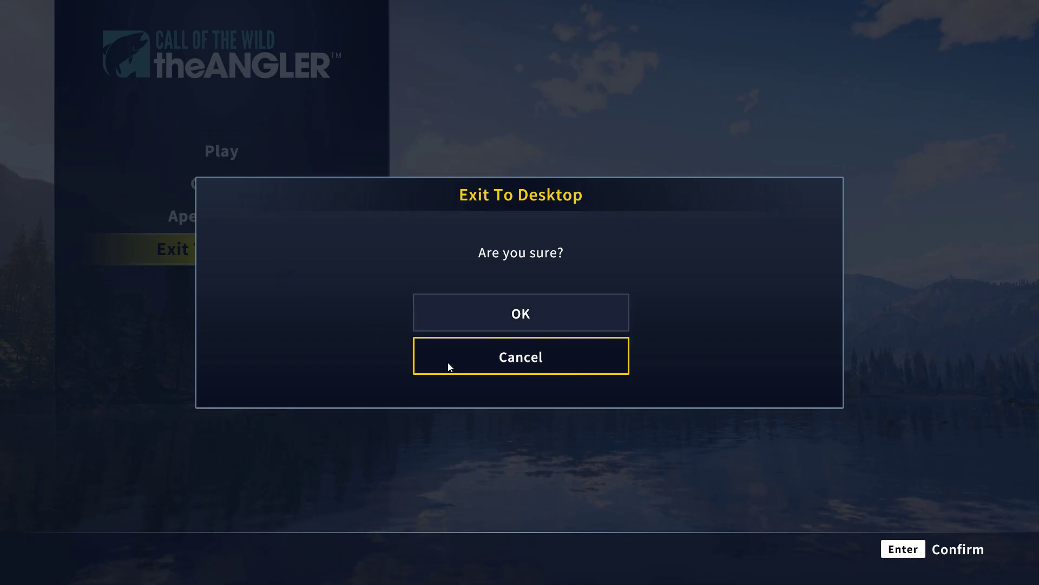
left_click(563, 307)
left_click(13, 574)
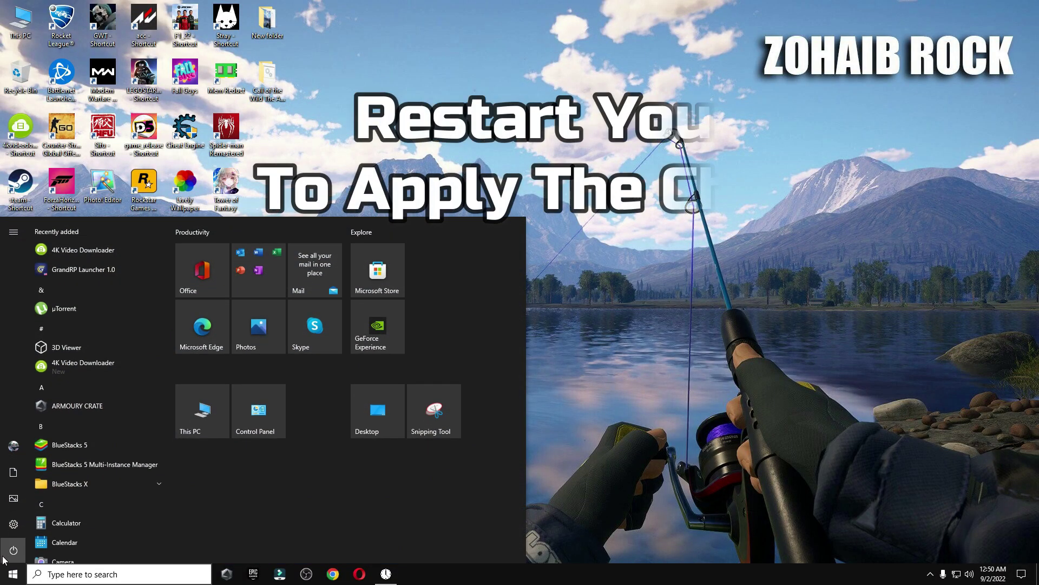
left_click(13, 550)
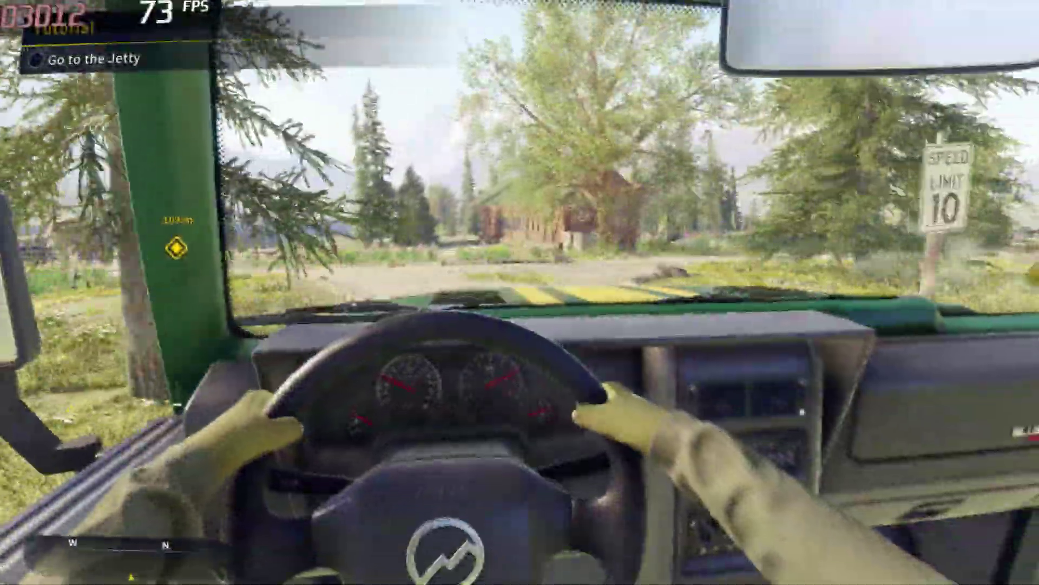
key("a")
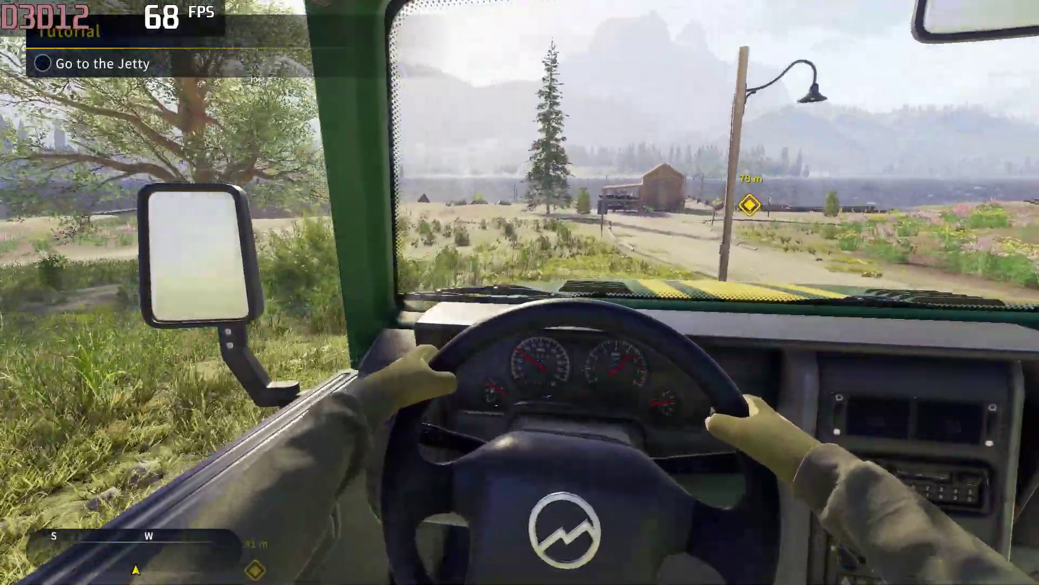
key("d")
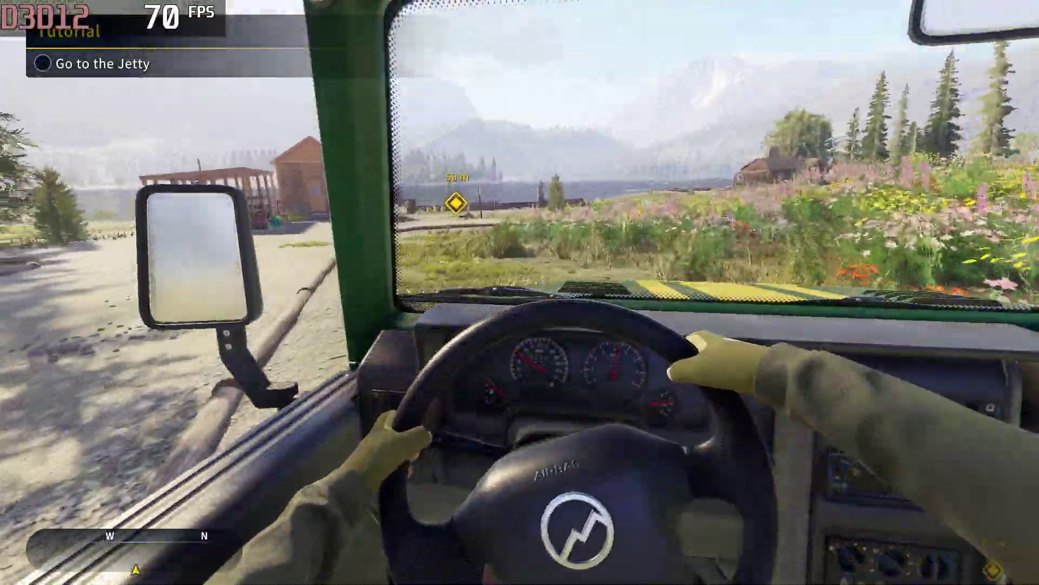
key("d")
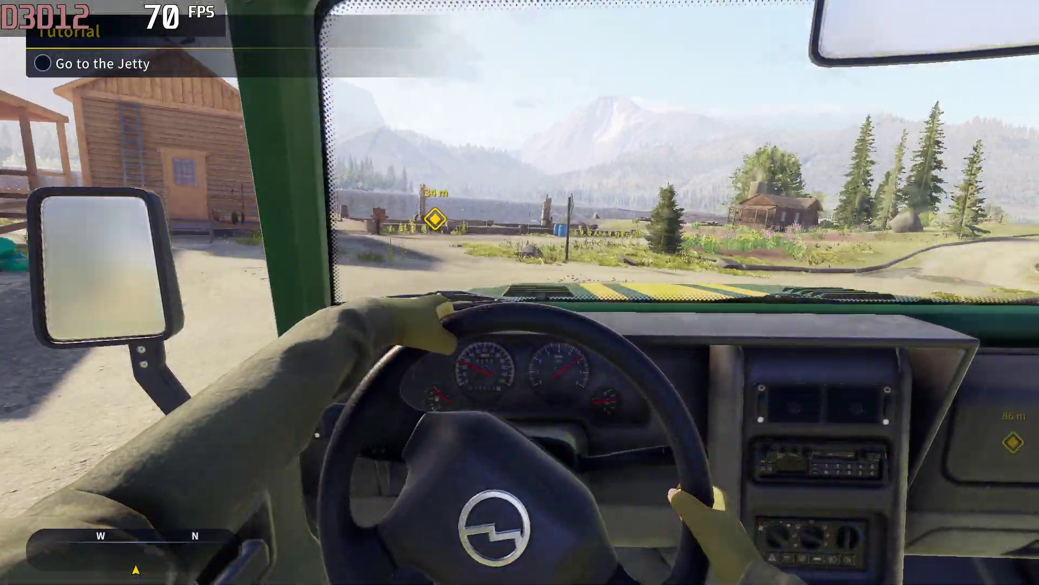
key("d")
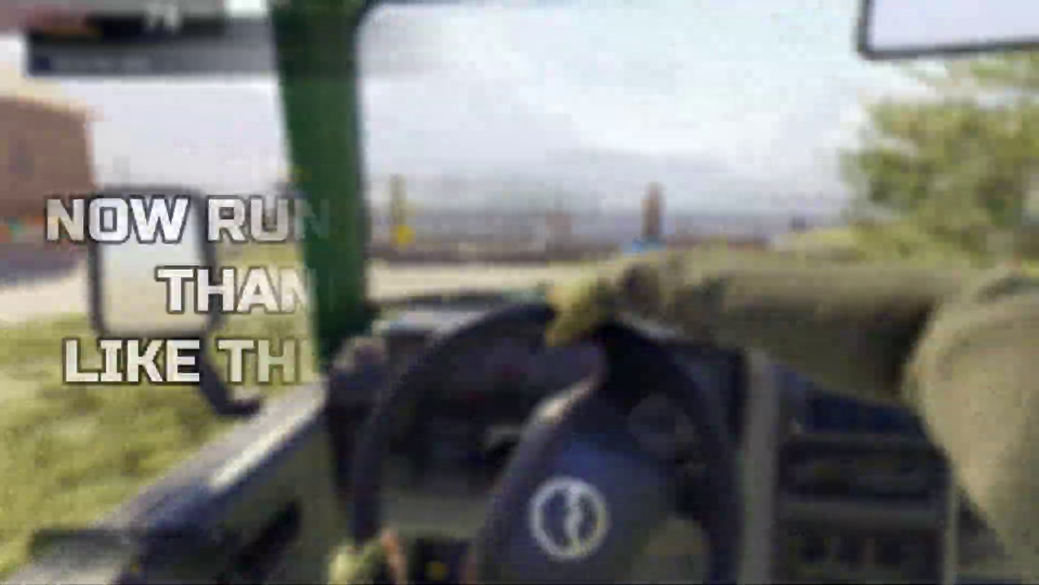